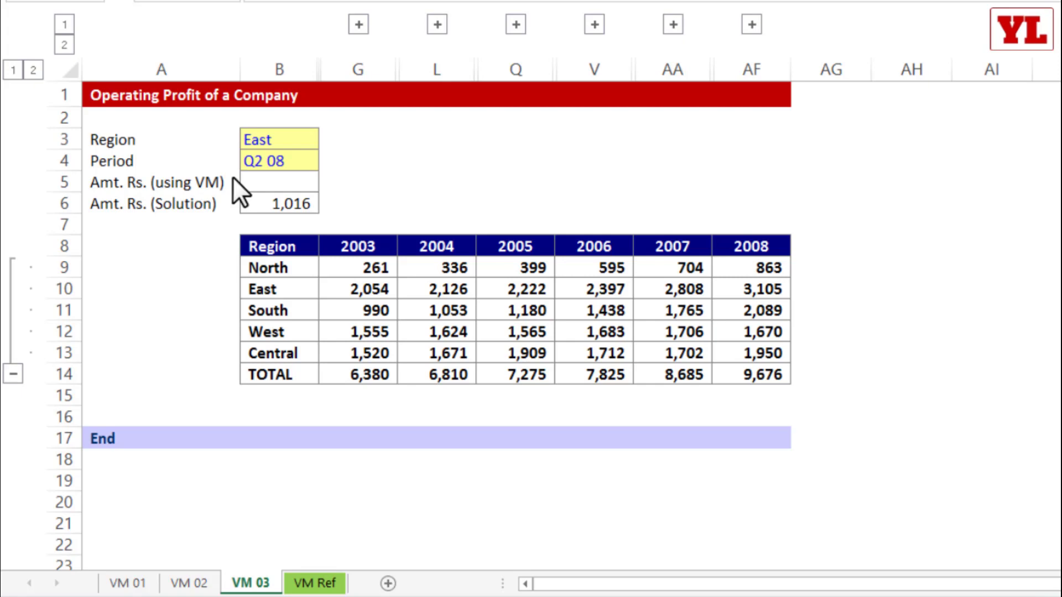
- Highlight the Region column and 2003–2008 year headers, then expand 2005 into quarters
left_click_drag(310, 243, 293, 377)
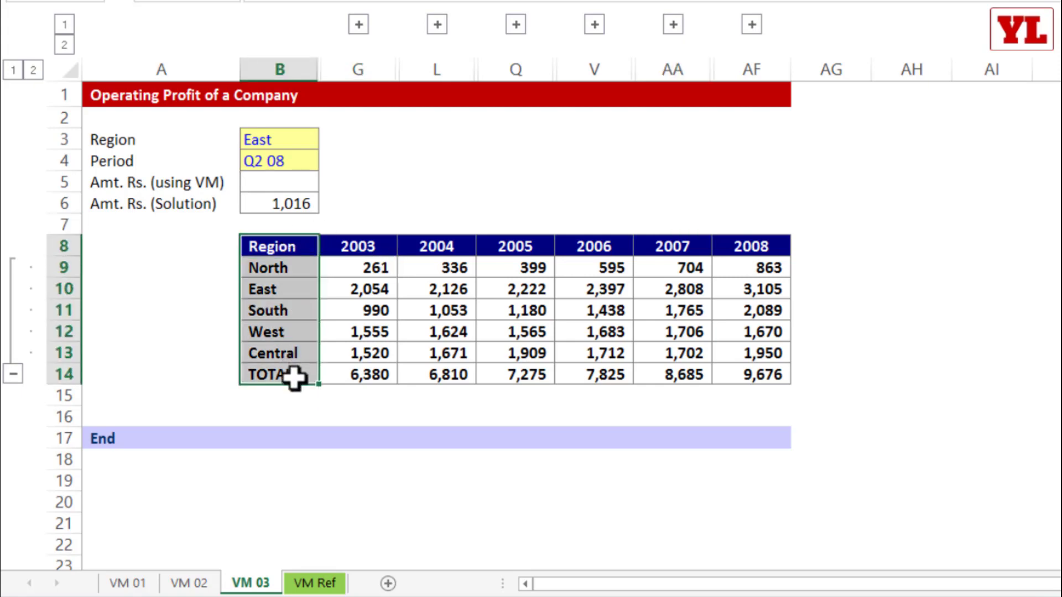
left_click_drag(347, 247, 763, 240)
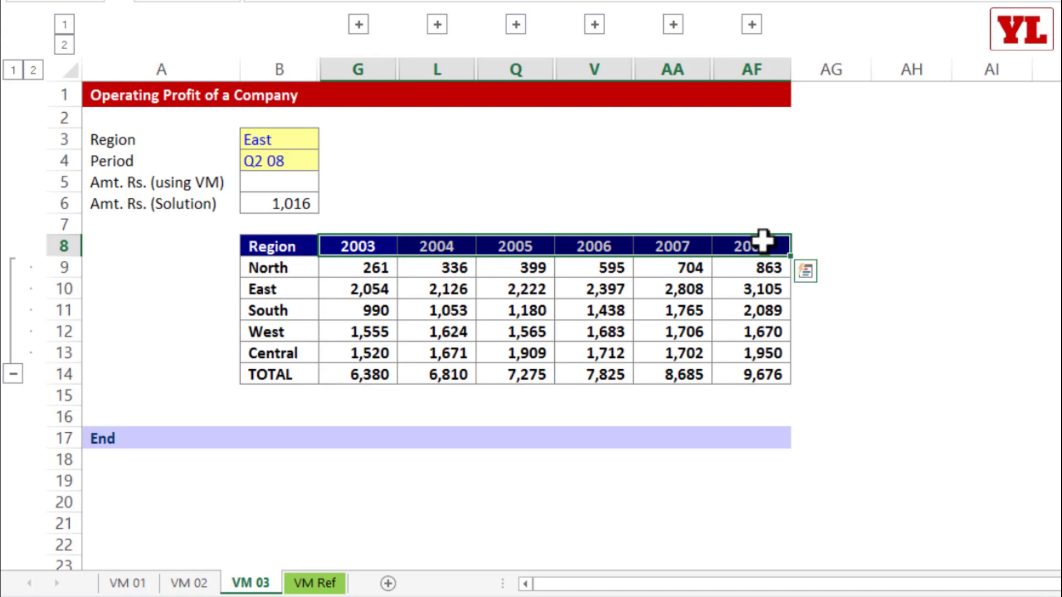
left_click(520, 28)
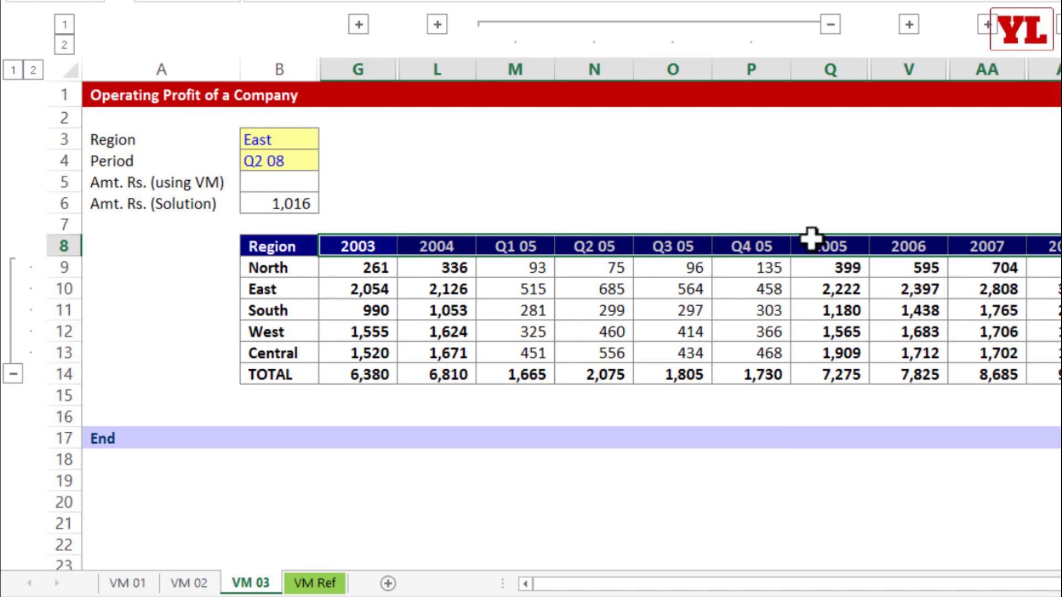
- Check North's 2005 total against its Q1 05 through Q4 05 values
left_click(843, 271)
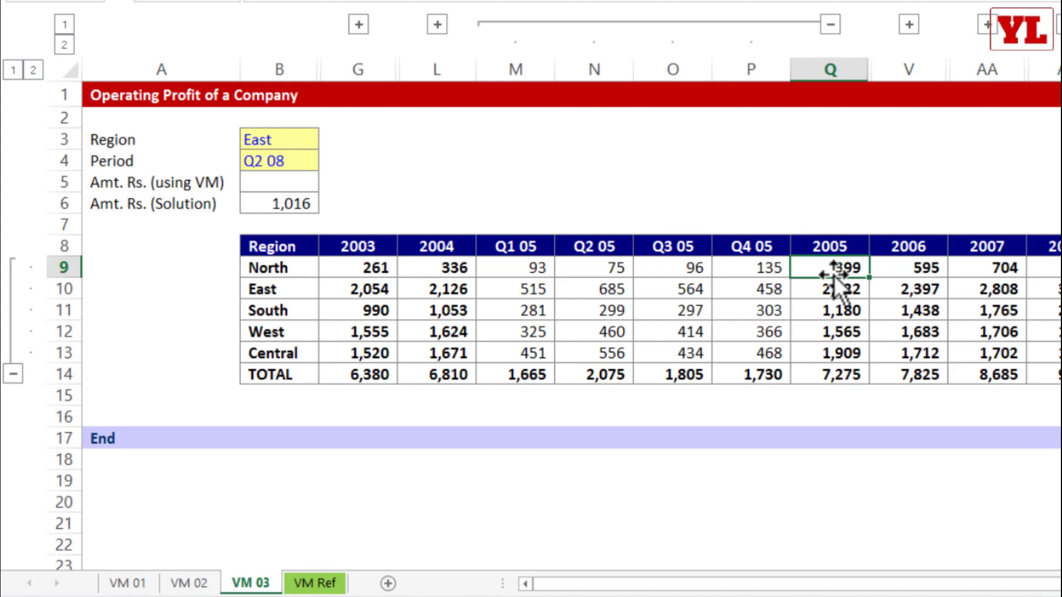
left_click(273, 271)
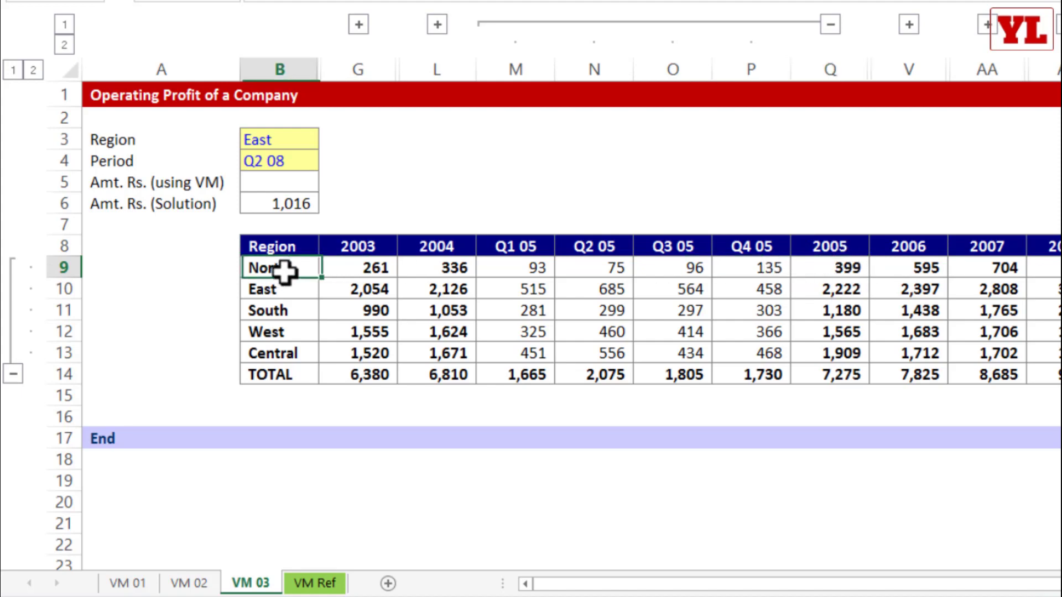
left_click(597, 270)
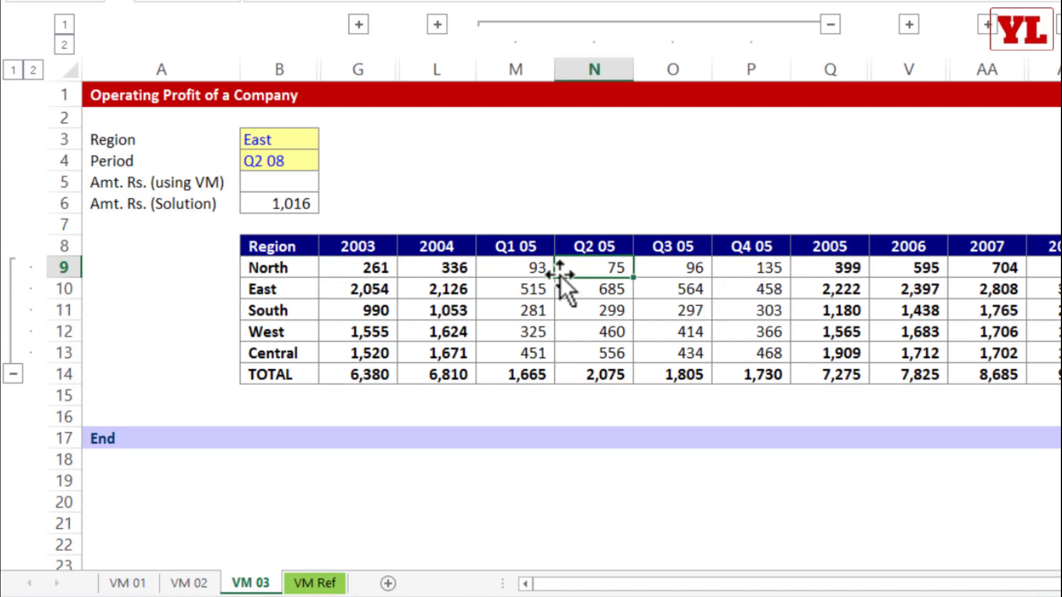
left_click(528, 268)
left_click(608, 268)
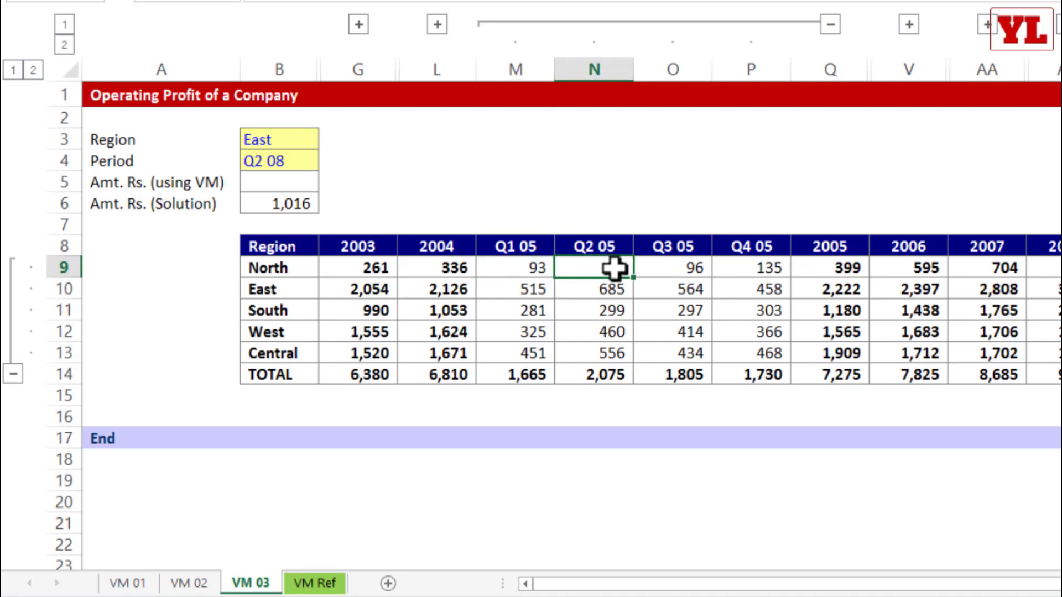
left_click(681, 268)
left_click(766, 270)
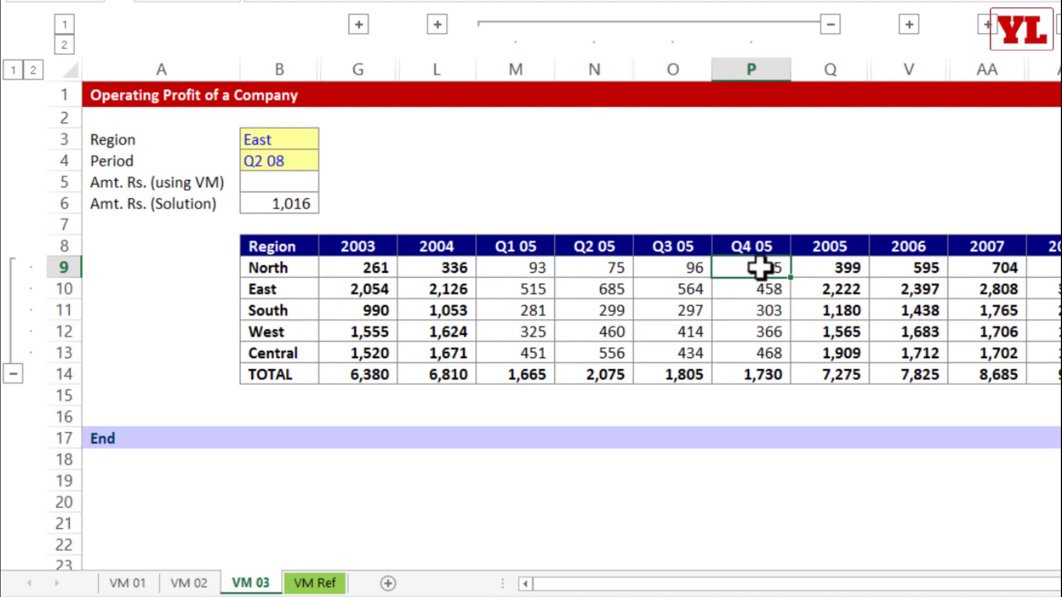
- Expand every year into quarterly columns and highlight the 2003 and 2004 quarter blocks
left_click(63, 43)
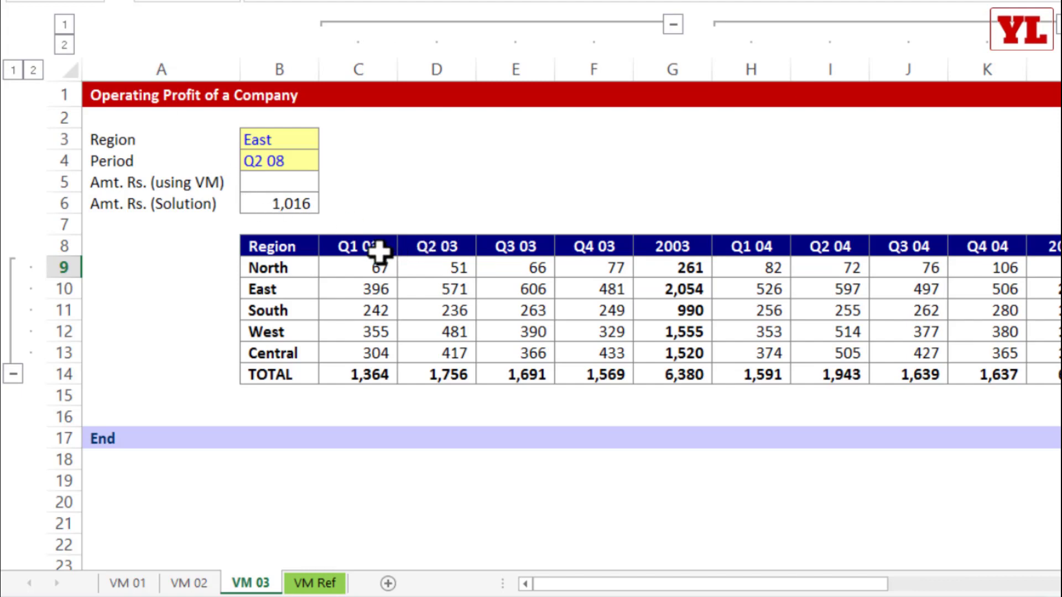
left_click_drag(365, 249, 680, 376)
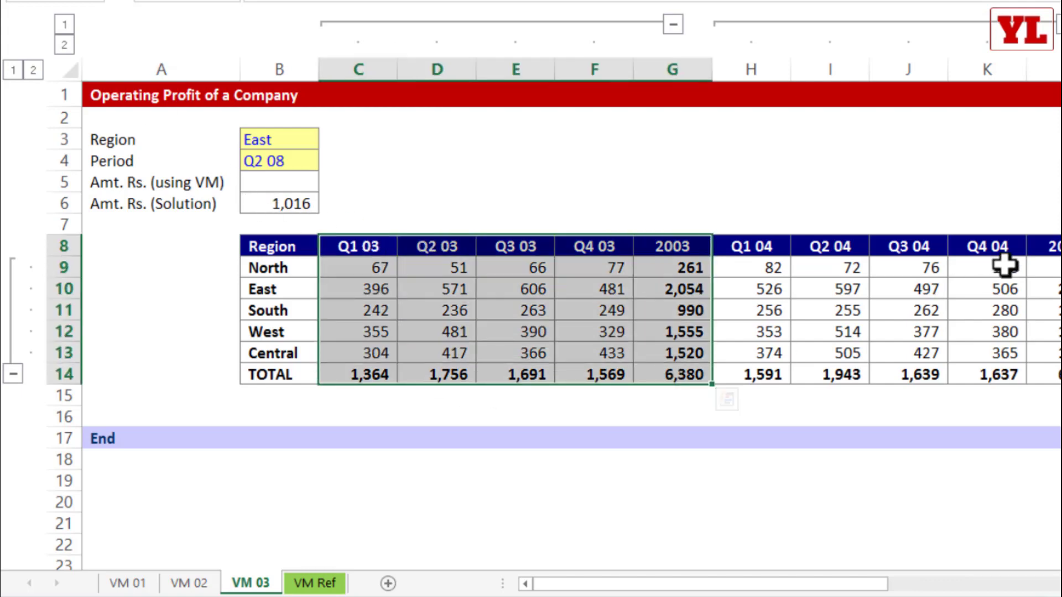
left_click_drag(752, 224, 1058, 381)
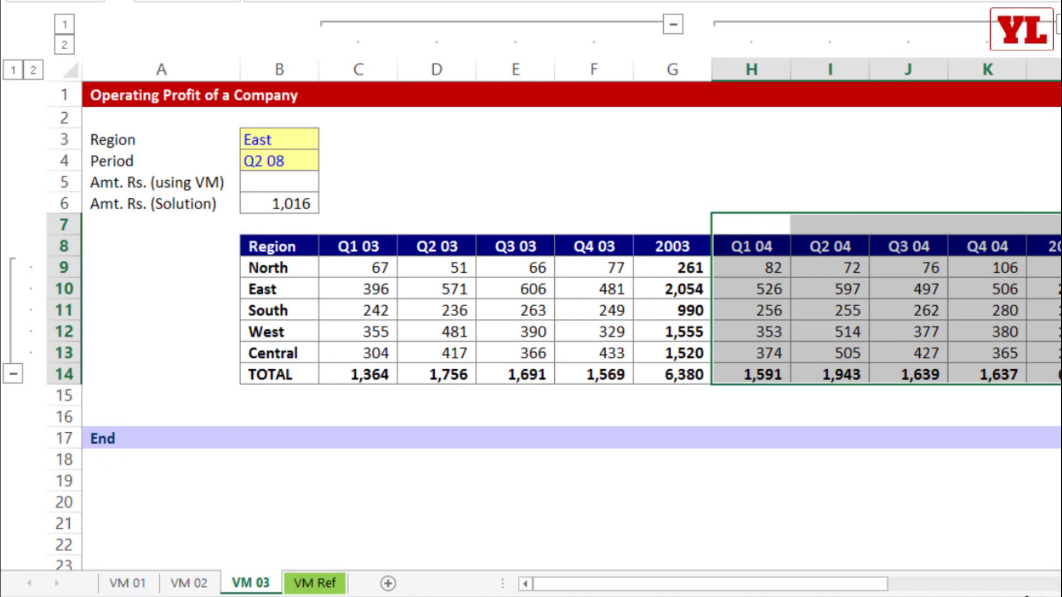
left_click_drag(795, 590, 615, 564)
left_click(365, 249)
left_click_drag(501, 278, 616, 374)
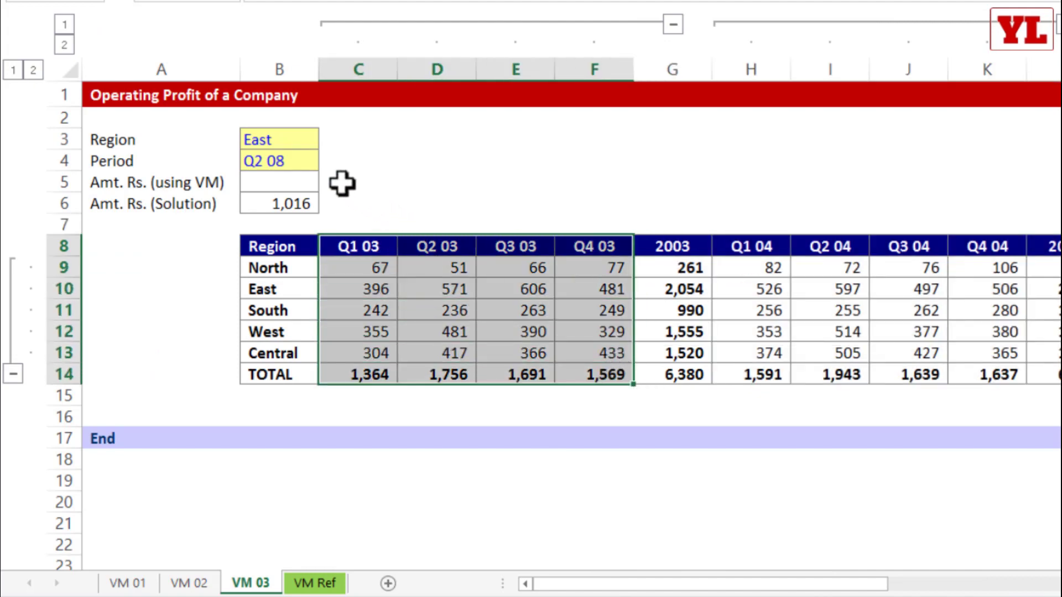
- Set the Region input B3 to North, after briefly picking West
left_click(297, 143)
left_click(327, 140)
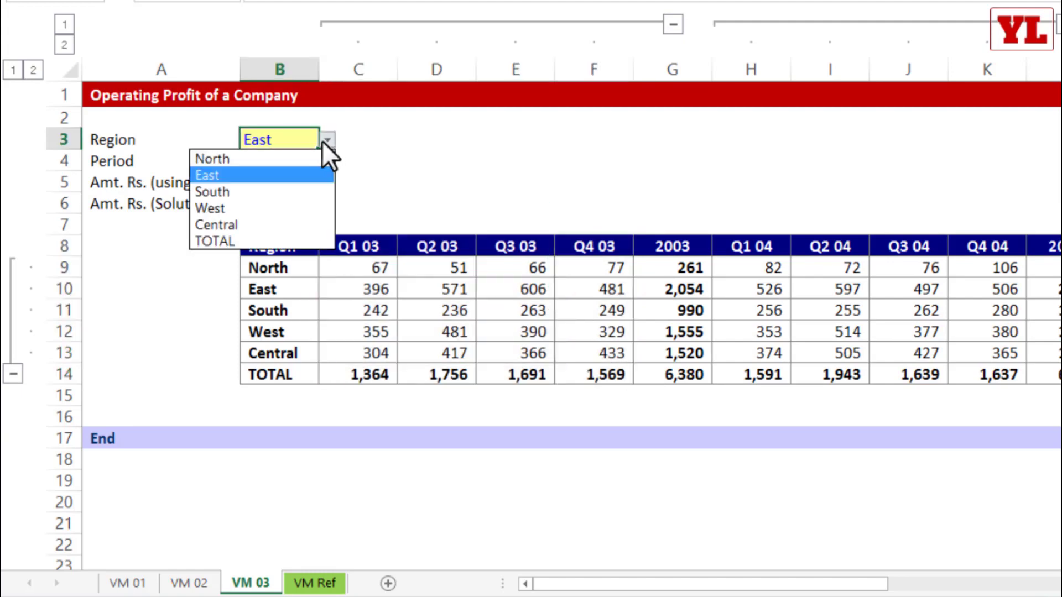
left_click(264, 204)
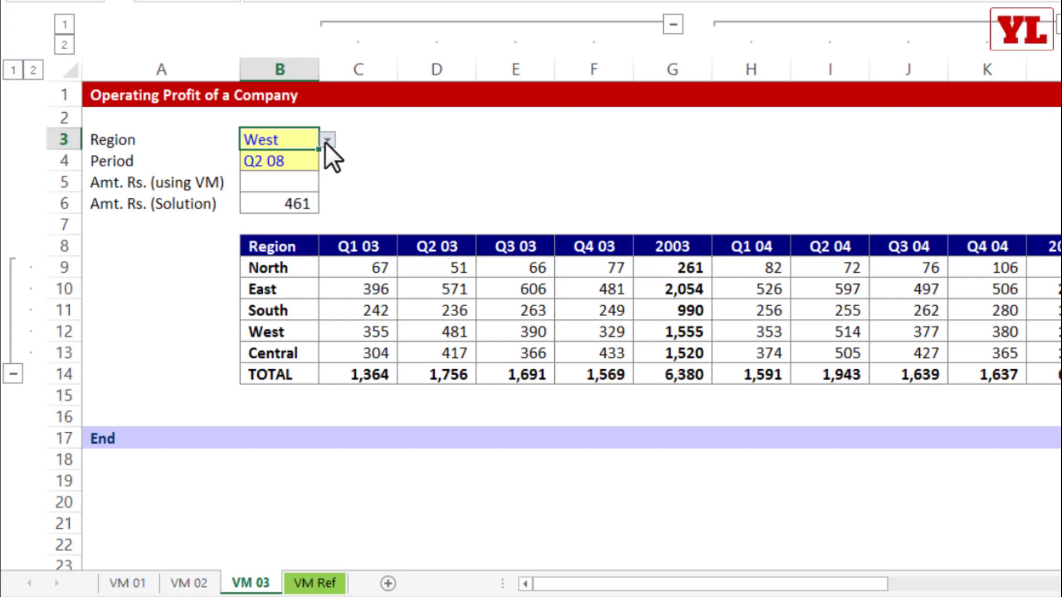
left_click(325, 140)
left_click(277, 159)
- Set the Period input B4 to Q3 06 and select the empty result cell B5
left_click(301, 163)
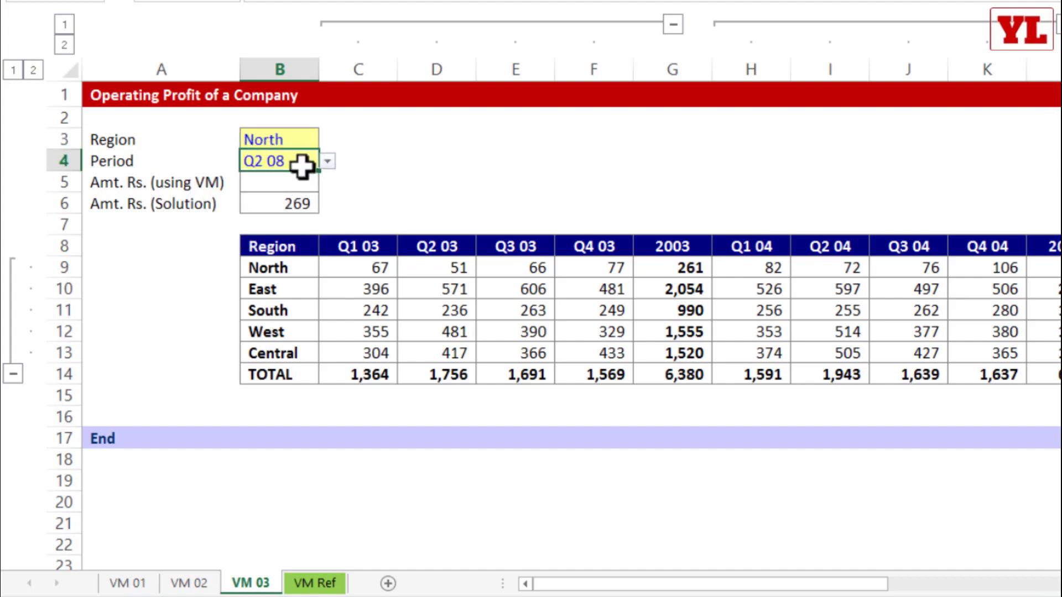
left_click(327, 162)
scroll(324, 248, "up", 3)
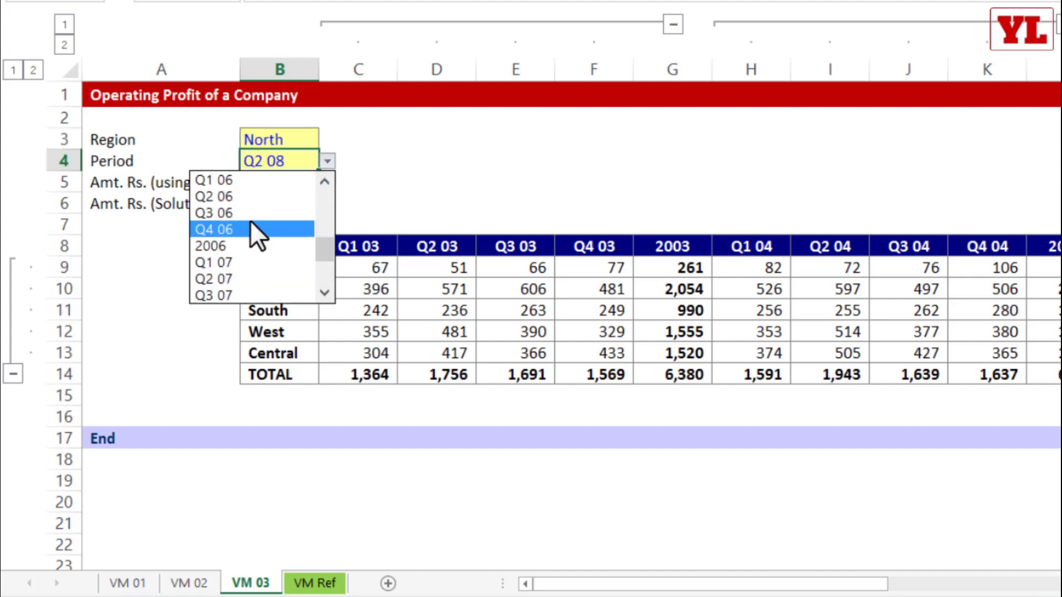
left_click(246, 211)
left_click(303, 188)
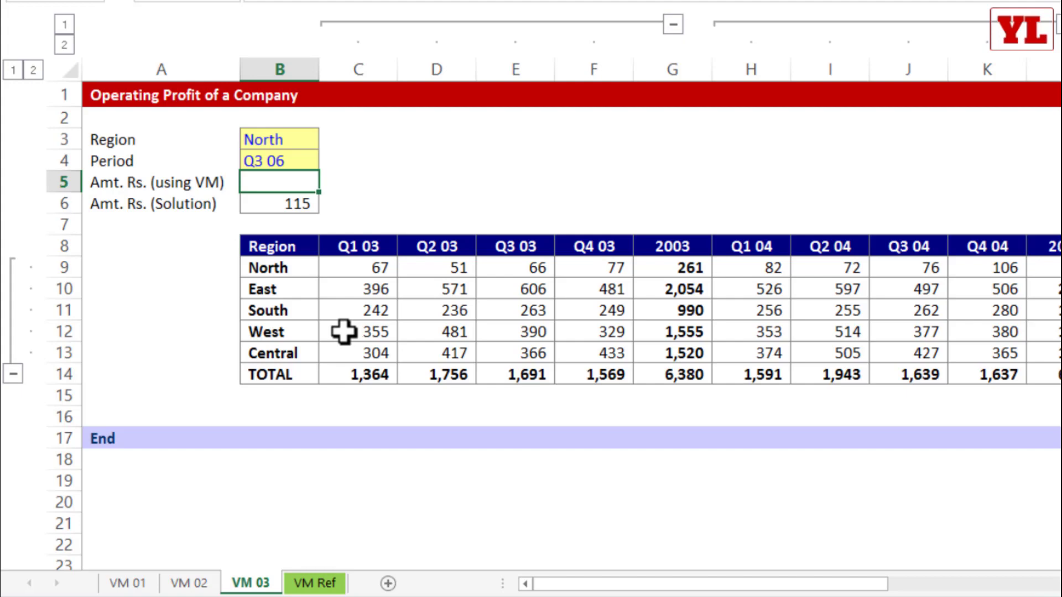
left_click_drag(297, 246, 293, 370)
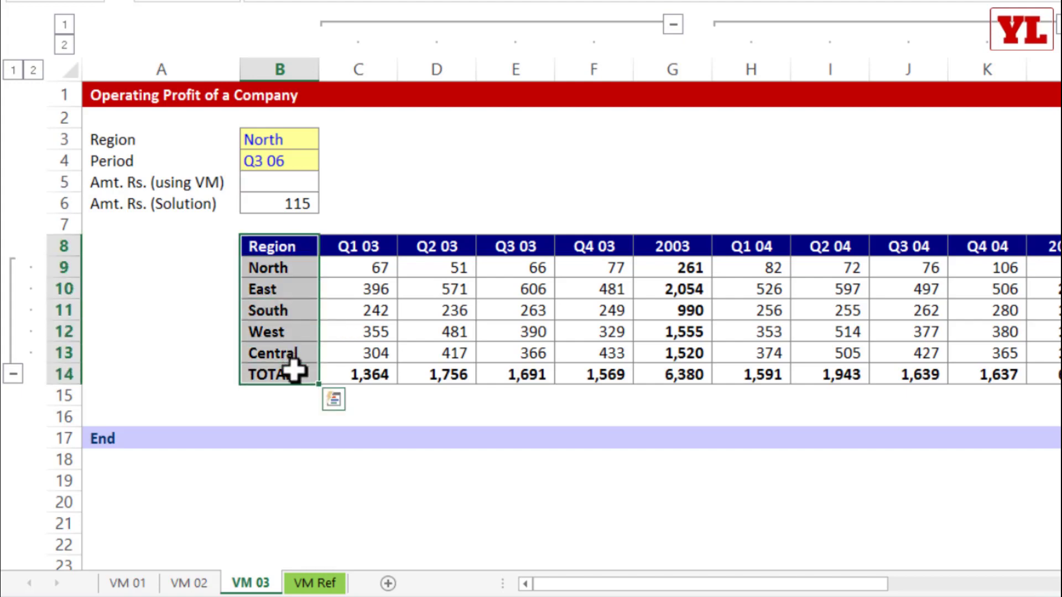
key("ctrl+c")
left_click(298, 246)
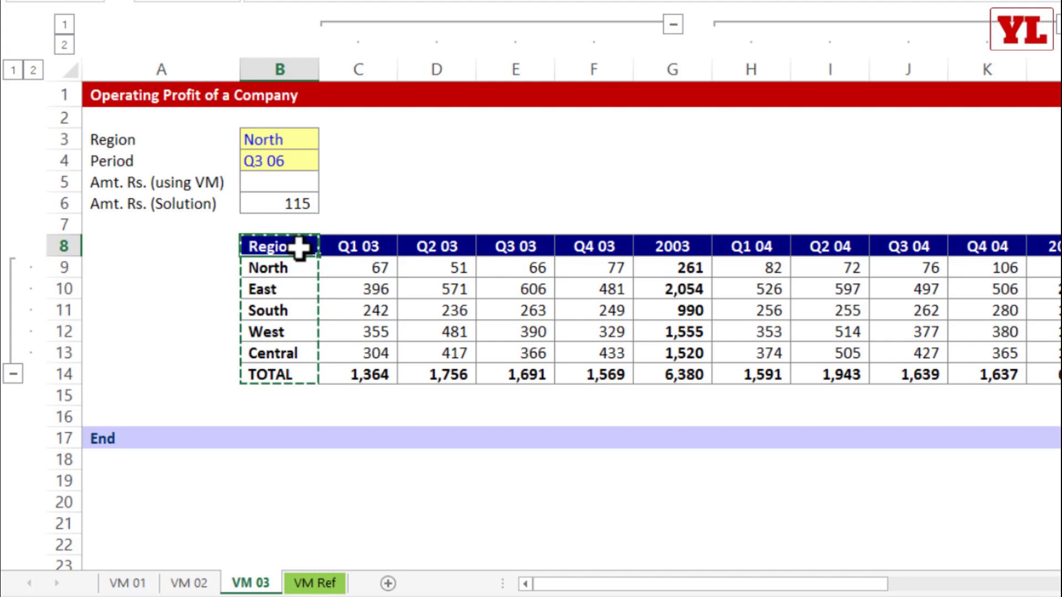
scroll(298, 247, "right", 6)
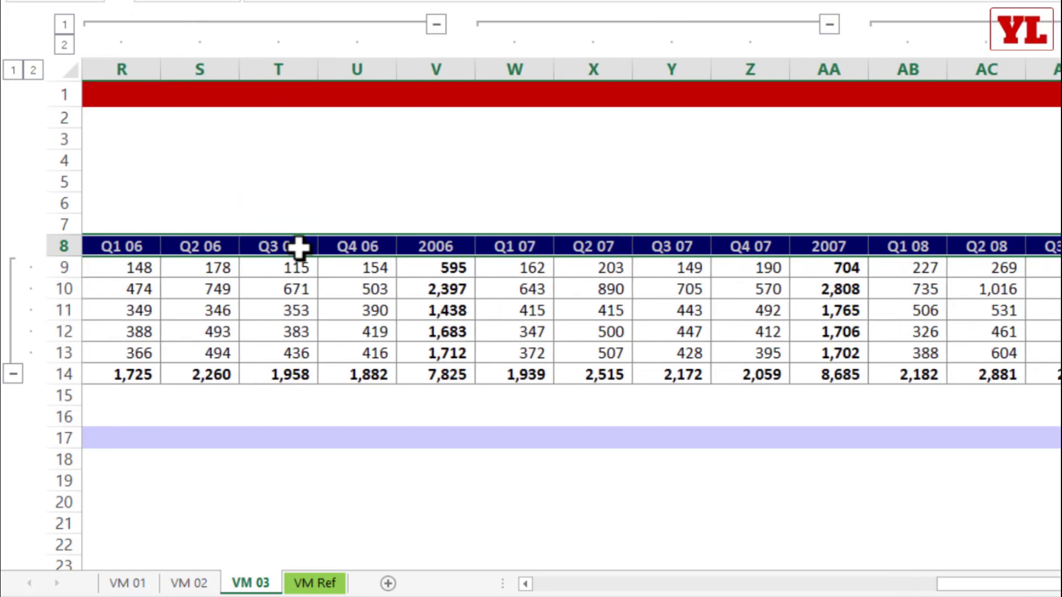
key("ctrl+c")
key("Left")
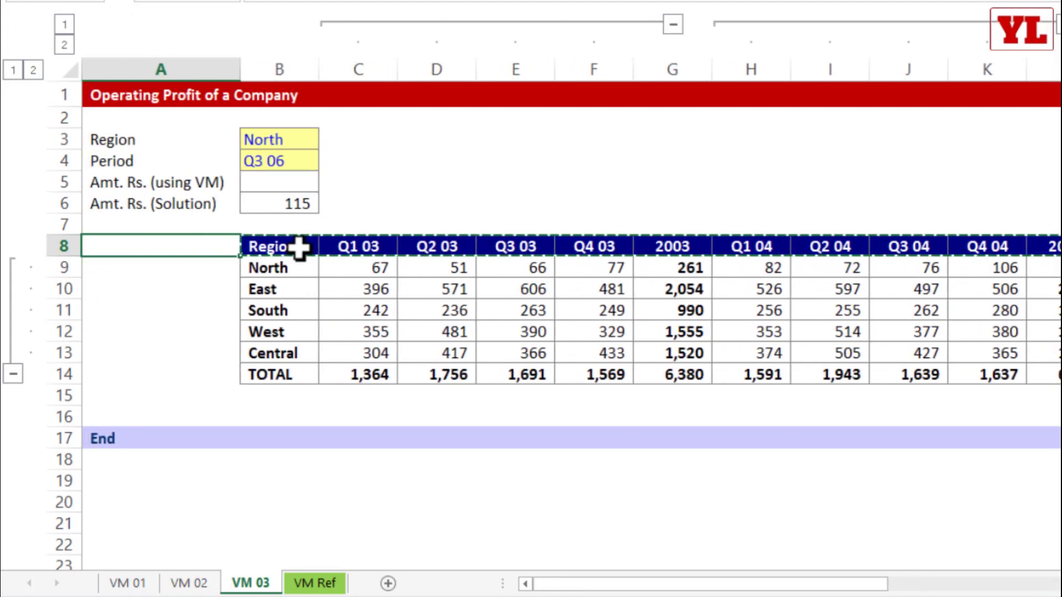
left_click(601, 317)
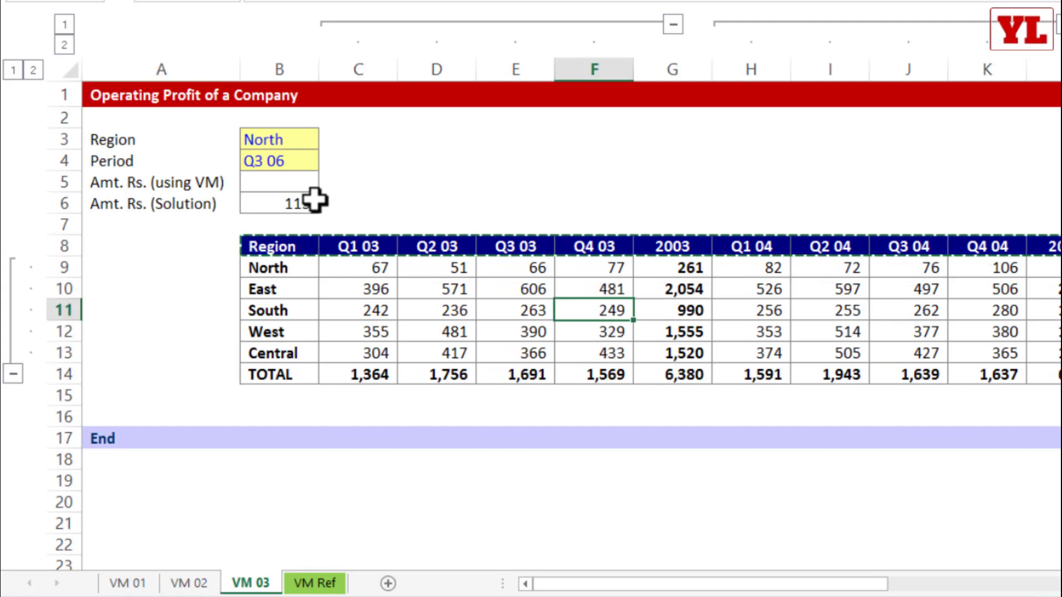
scroll(443, 247, "up", 5, "ctrl")
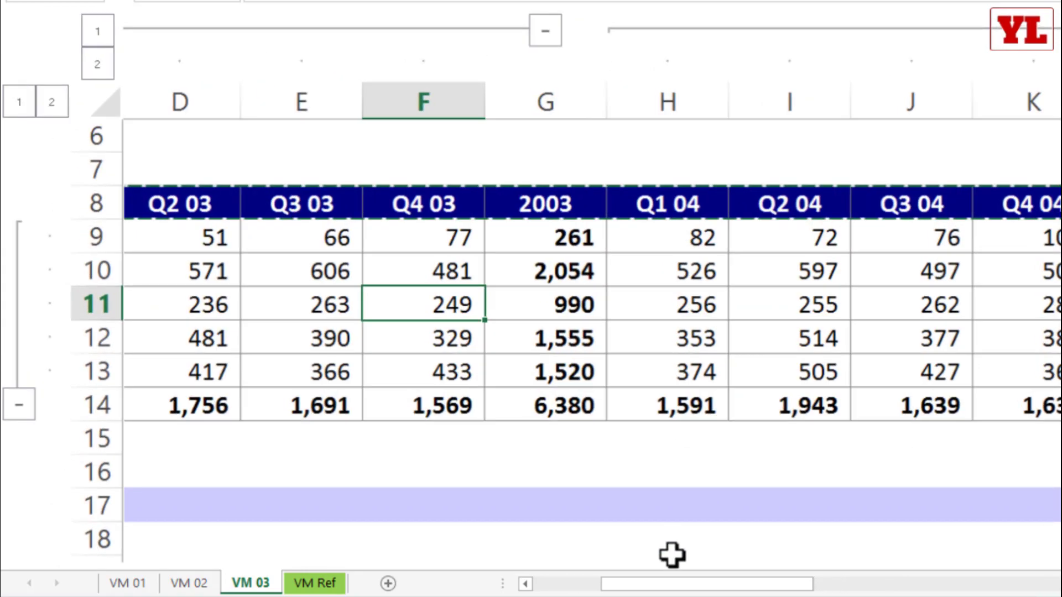
left_click(581, 583)
scroll(466, 433, "up", 2)
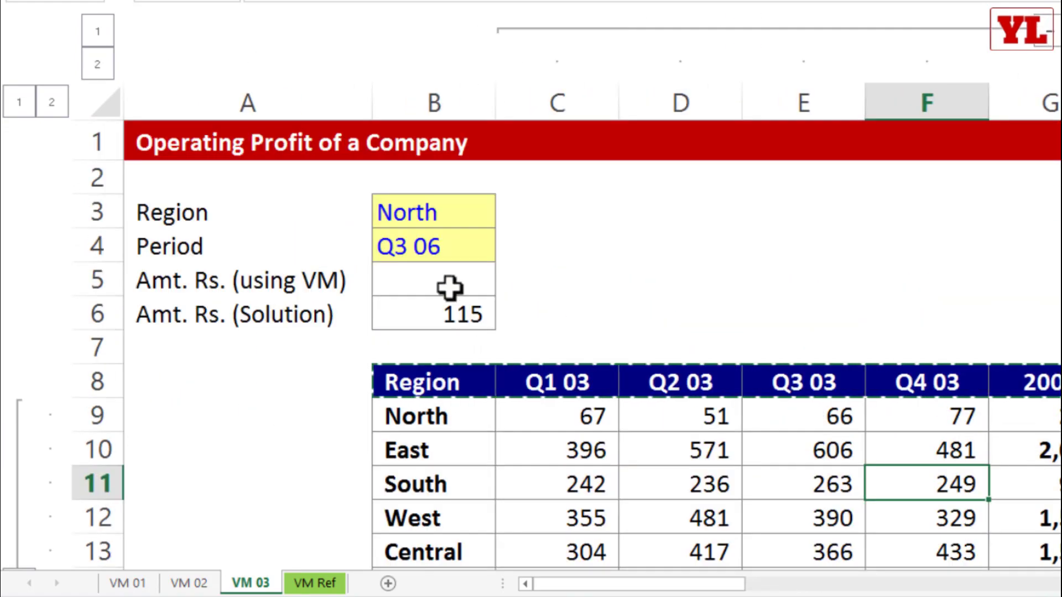
left_click(449, 287)
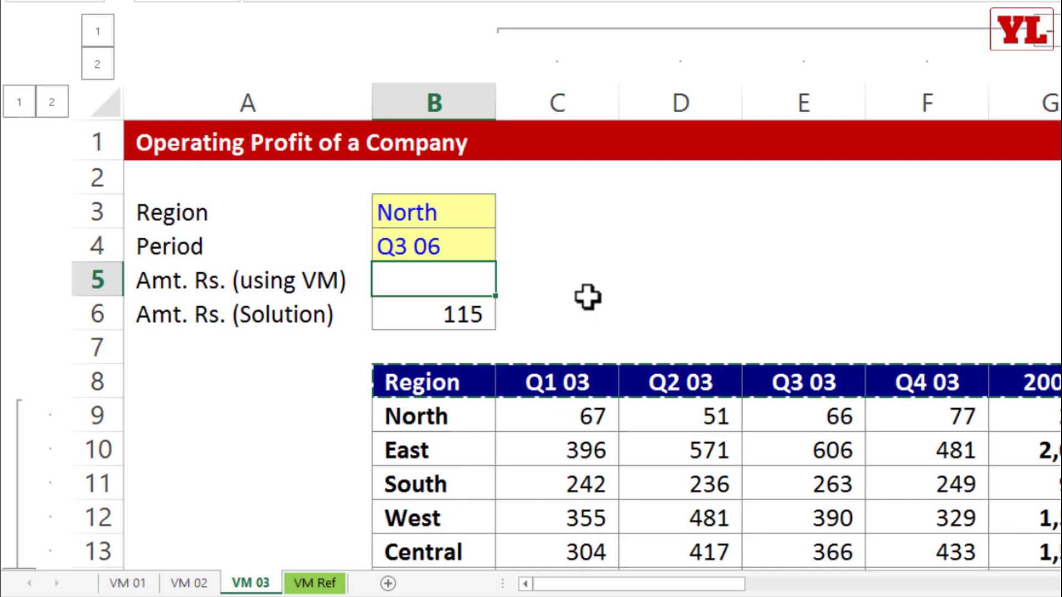
- Start =VLOOKUP( in B5 with the Region cell B3 as the lookup value
type("=vl")
key("Tab")
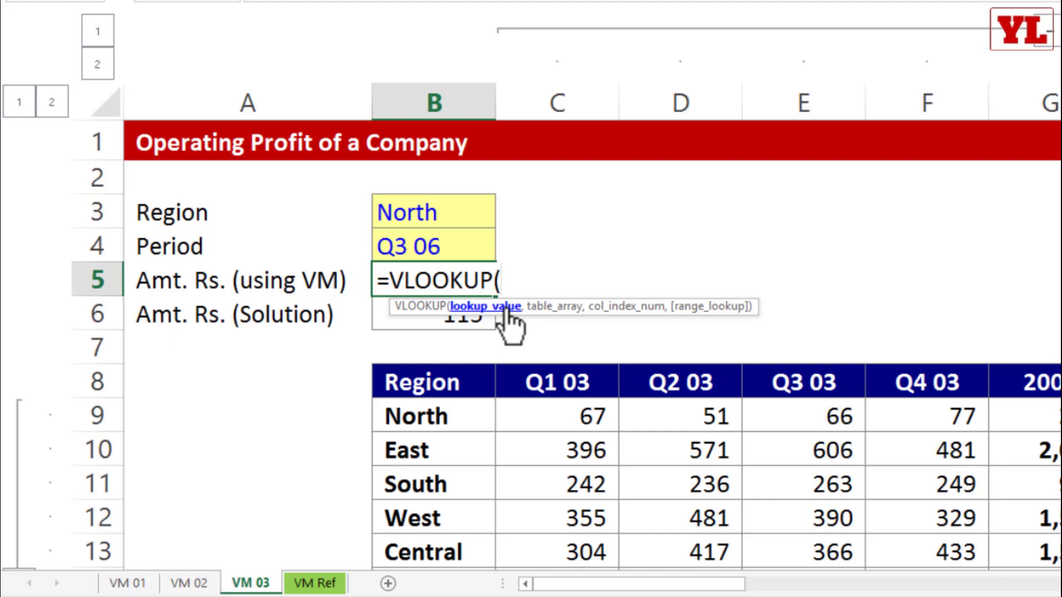
left_click(460, 255)
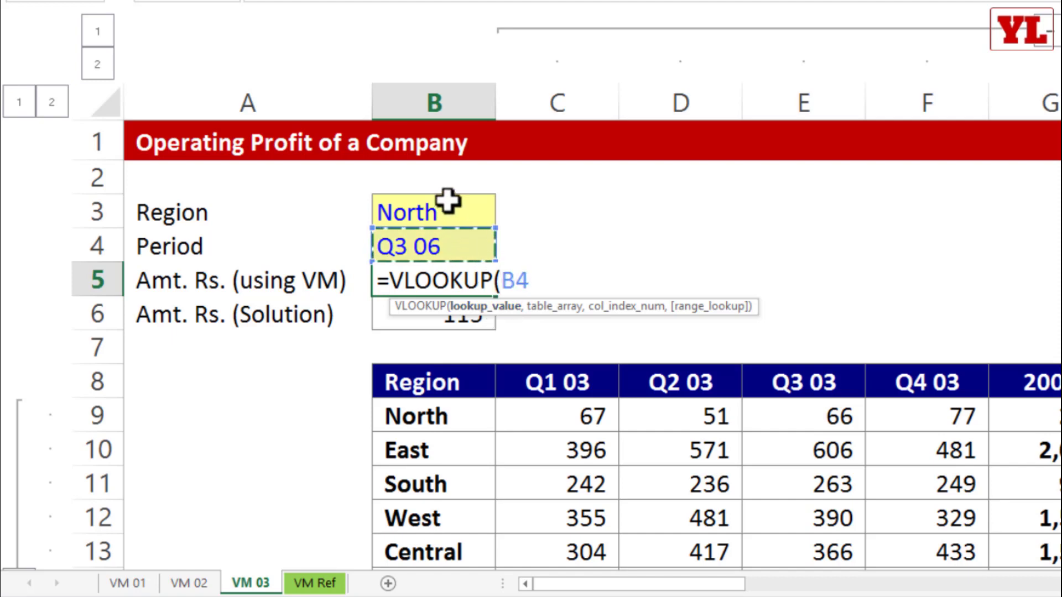
left_click(441, 204)
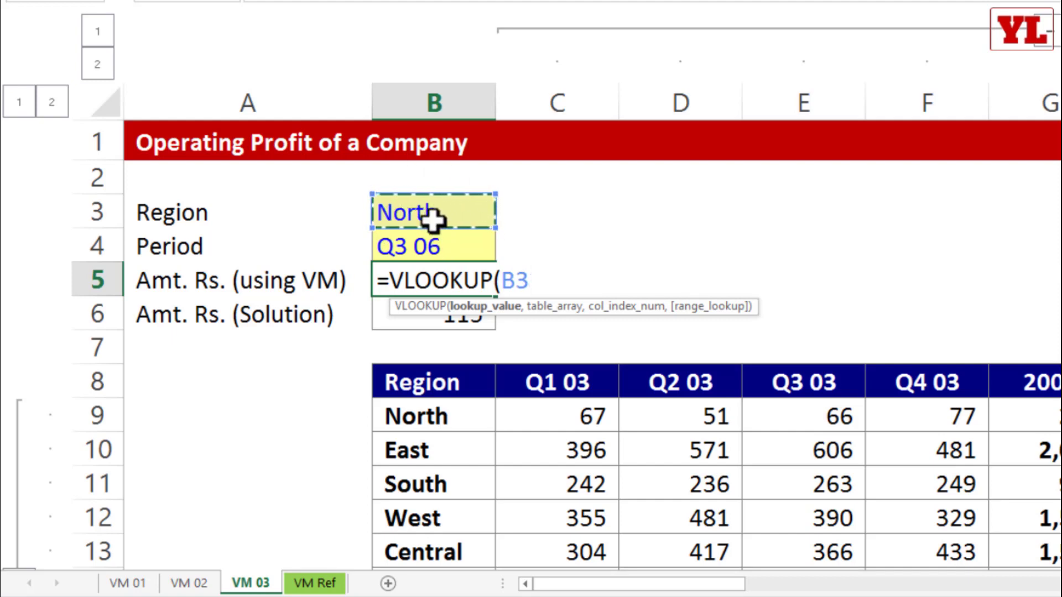
type(",")
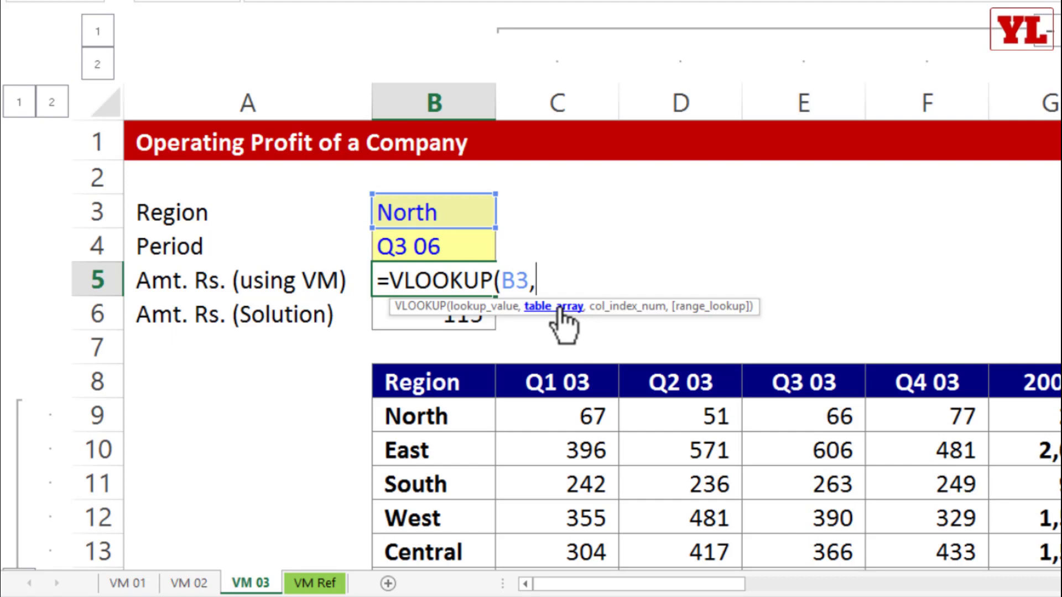
- Extend the VLOOKUP table array from B8 to AF14 and lock it as $B$8:$AF$14
left_click(446, 379)
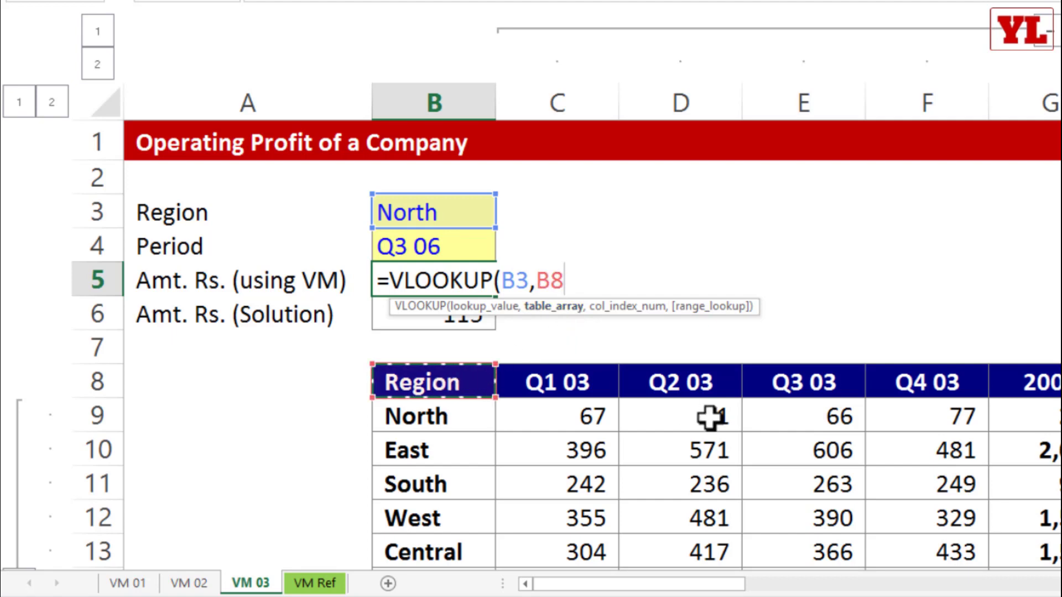
key("ctrl+shift+Down")
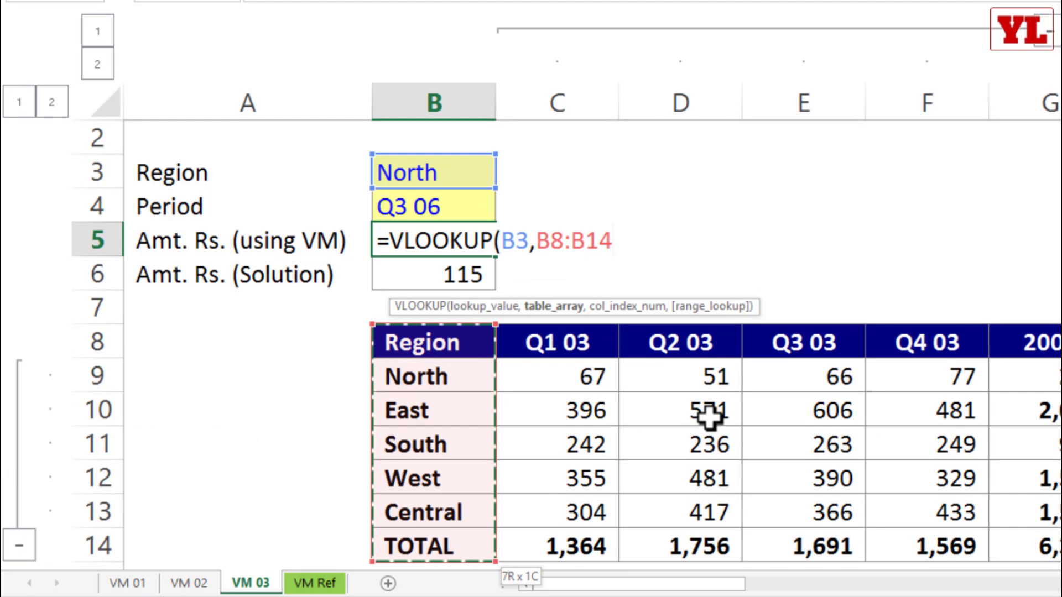
key("ctrl+shift+Right")
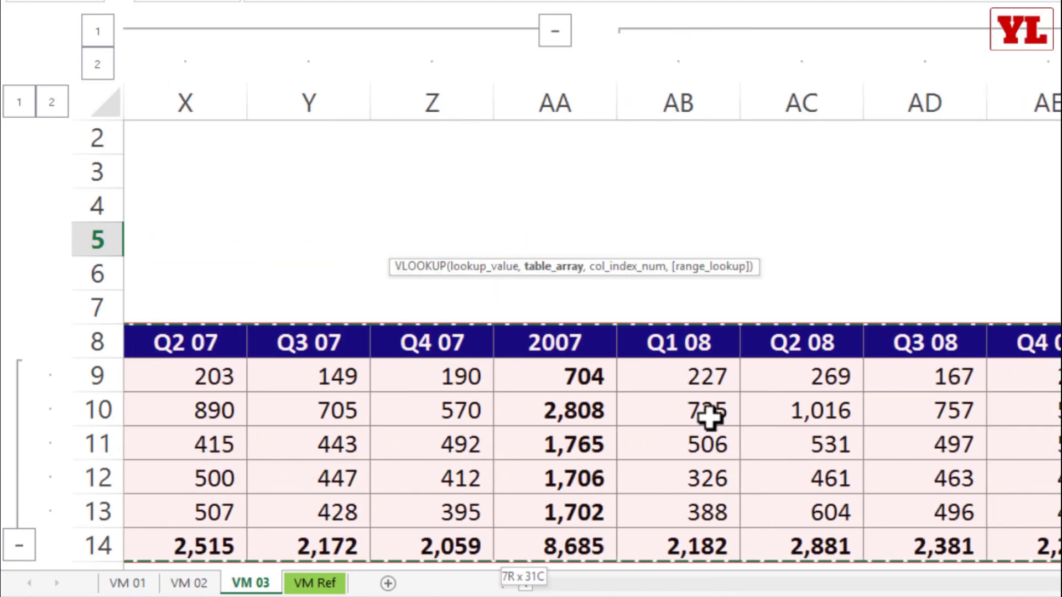
key("F4")
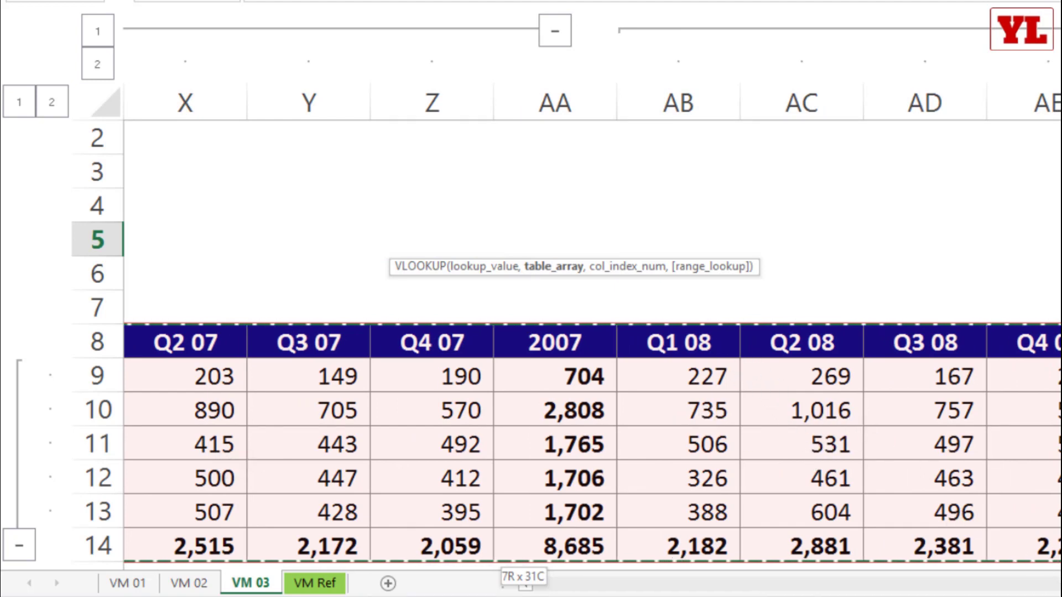
scroll(666, 593, "left", 10)
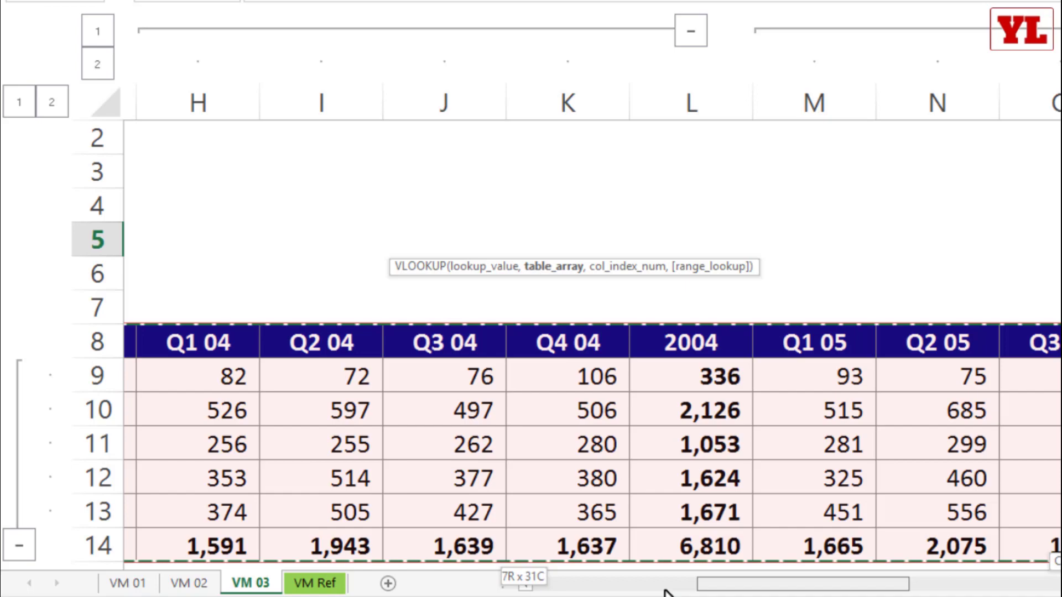
scroll(666, 593, "left", 2)
left_click_drag(784, 592, 547, 592)
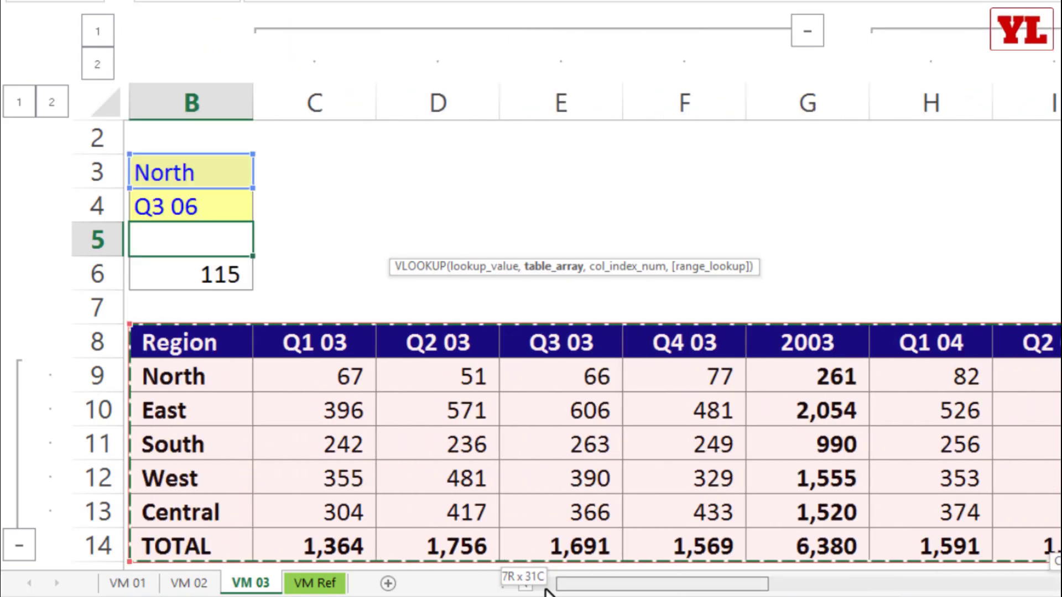
scroll(550, 591, "left", 1)
scroll(551, 591, "right", 10)
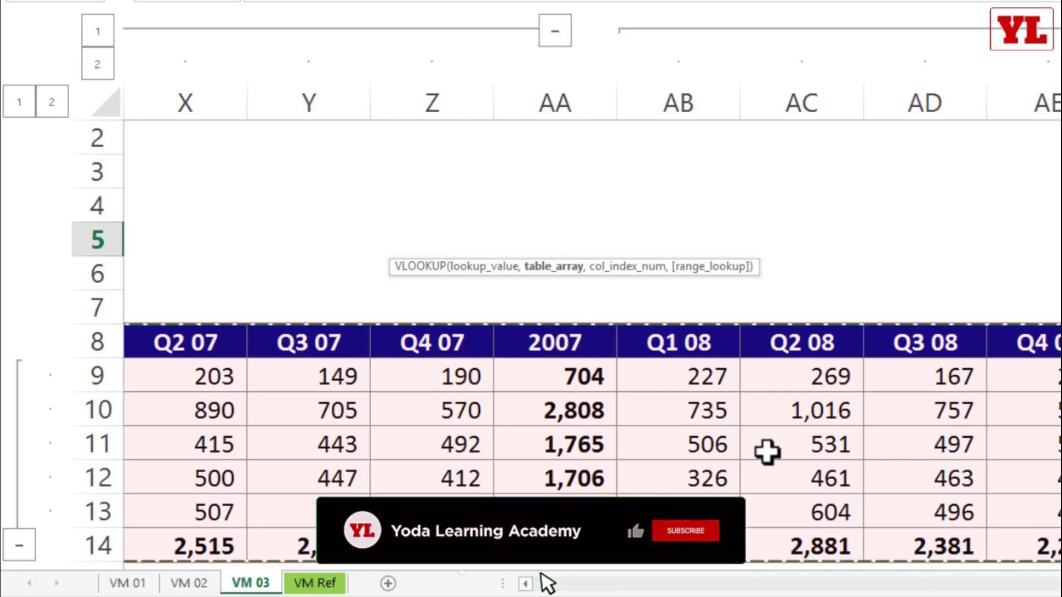
key("F4")
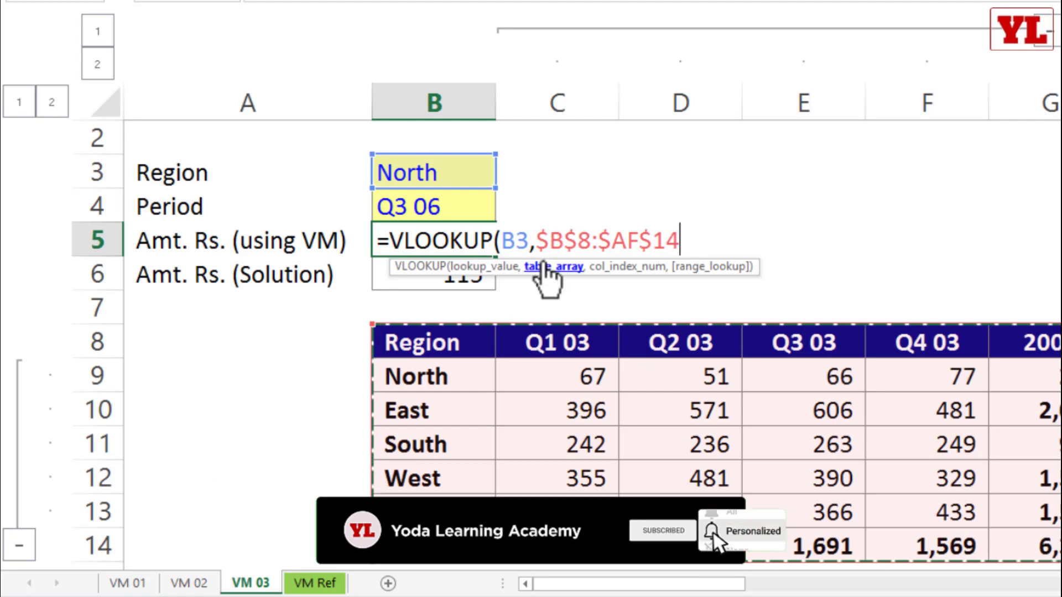
- Add a third argument by stepping along header row 8, settling on the 2003 header G8
type(",")
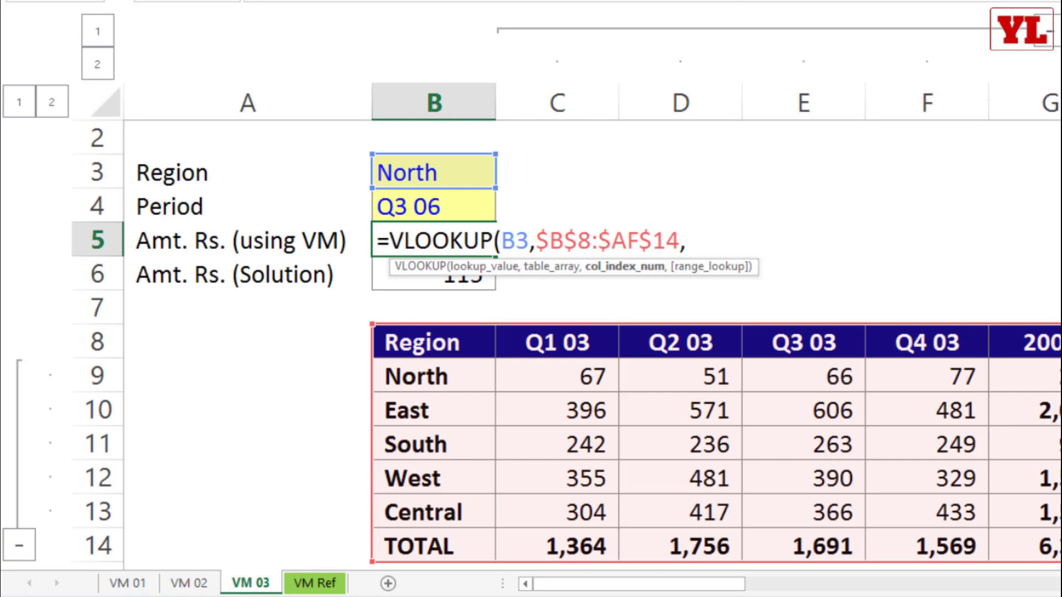
left_click(459, 345)
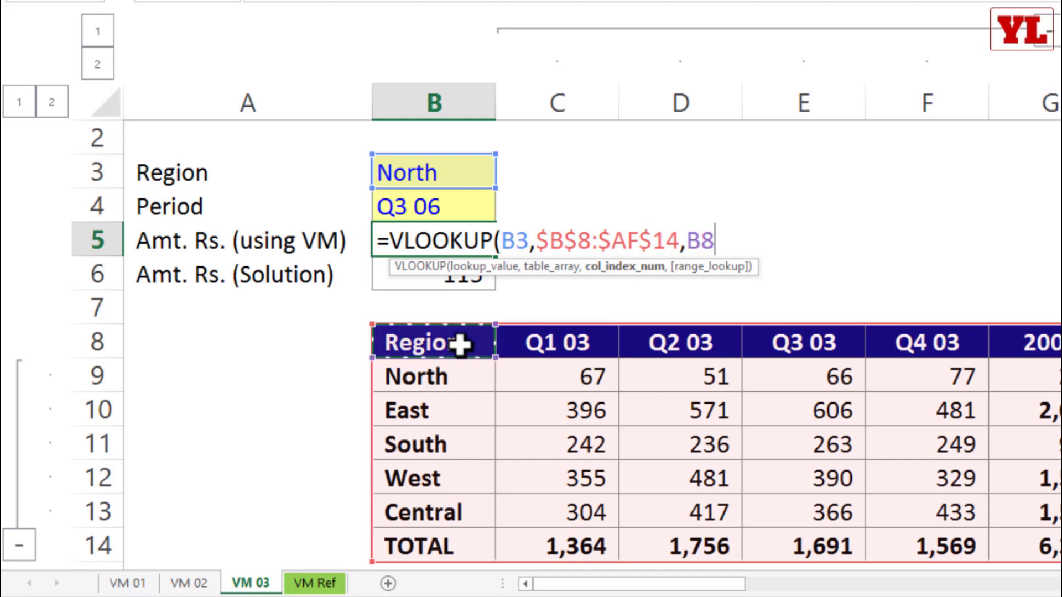
key("Right")
key("Right")
key("Right")
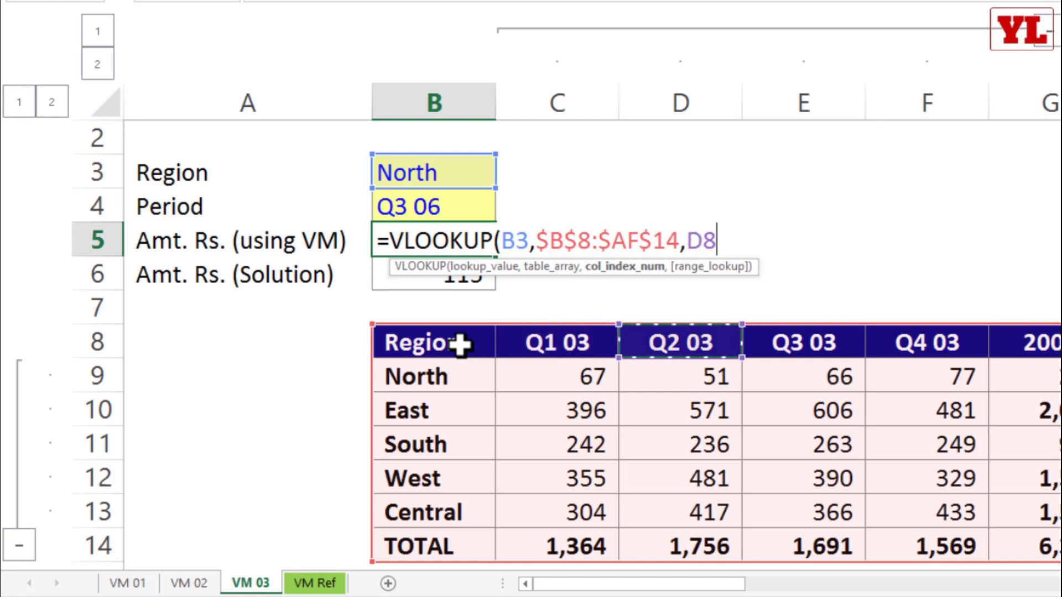
key("Right")
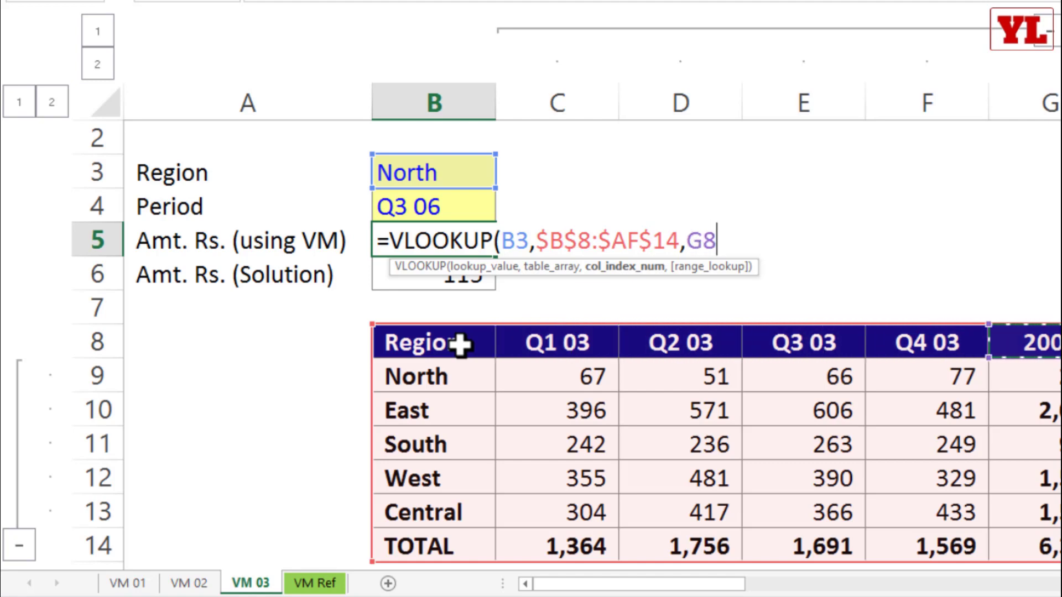
key("Right")
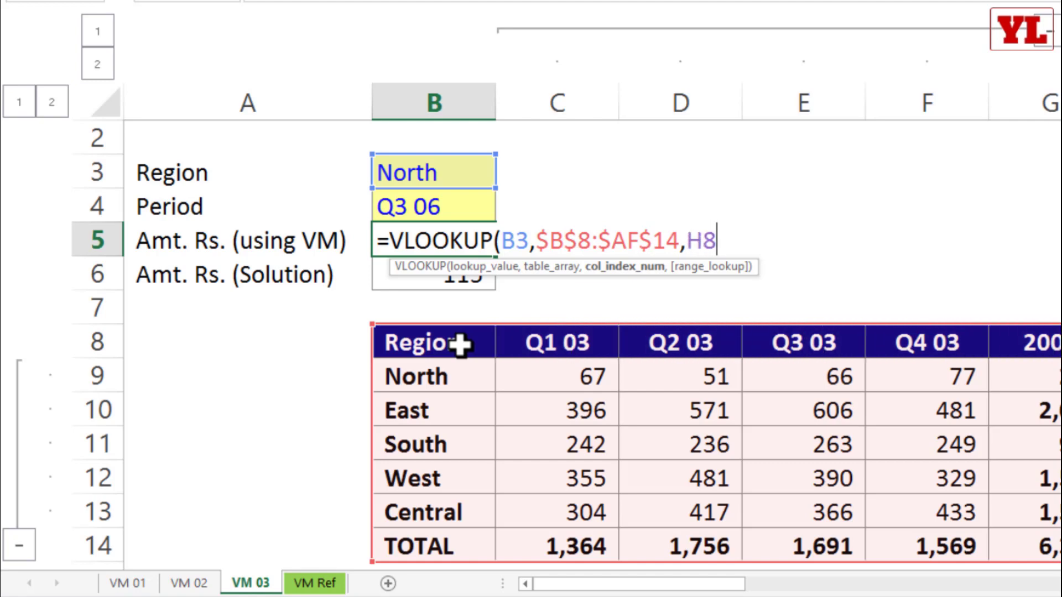
key("Right")
key("Right")
key("Right")
key("Right")
key("Right")
key("Right")
key("Right")
key("Right")
key("Right")
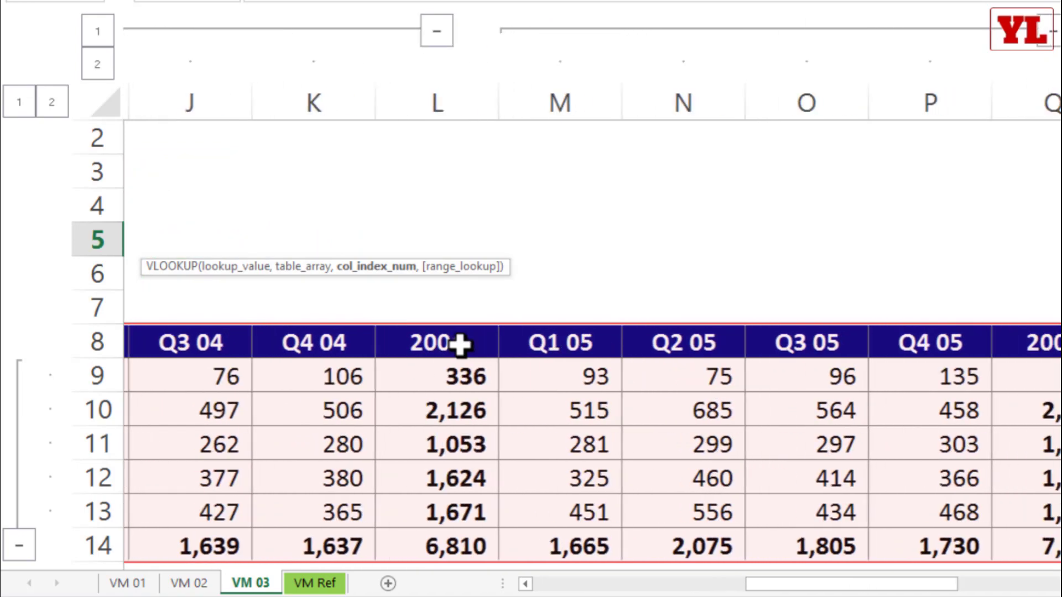
key("Right")
key("Right")
key("Right")
key("Right")
key("Right")
key("Right")
key("Right")
key("Right")
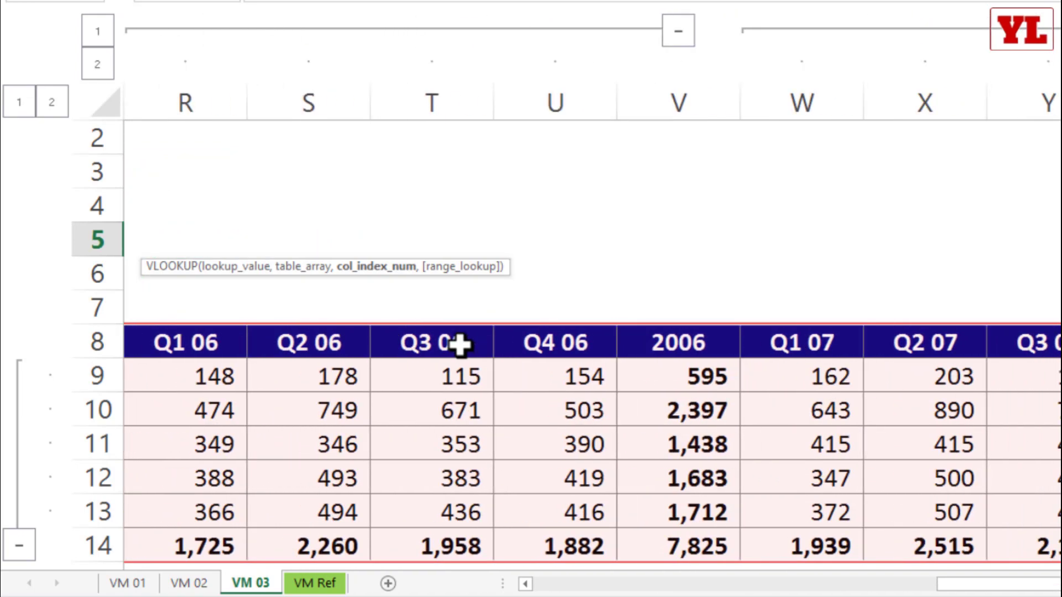
key("Right")
key("Right")
key("Right")
key("Right")
key("Right")
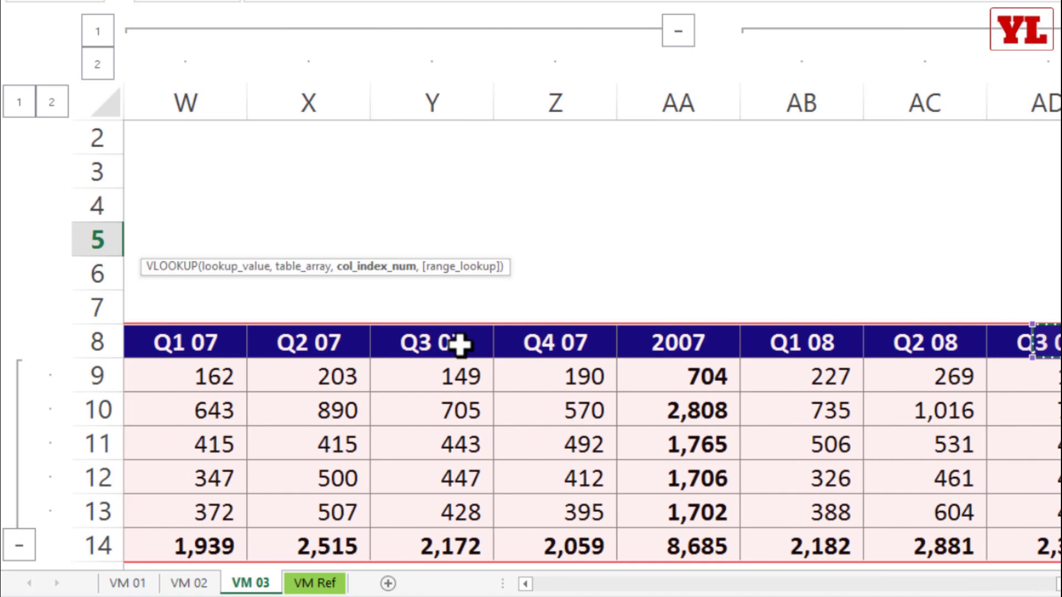
key("Left")
key("Left")
key("Left")
key("Left")
key("Left")
key("Left")
key("Left")
key("Left")
key("Left")
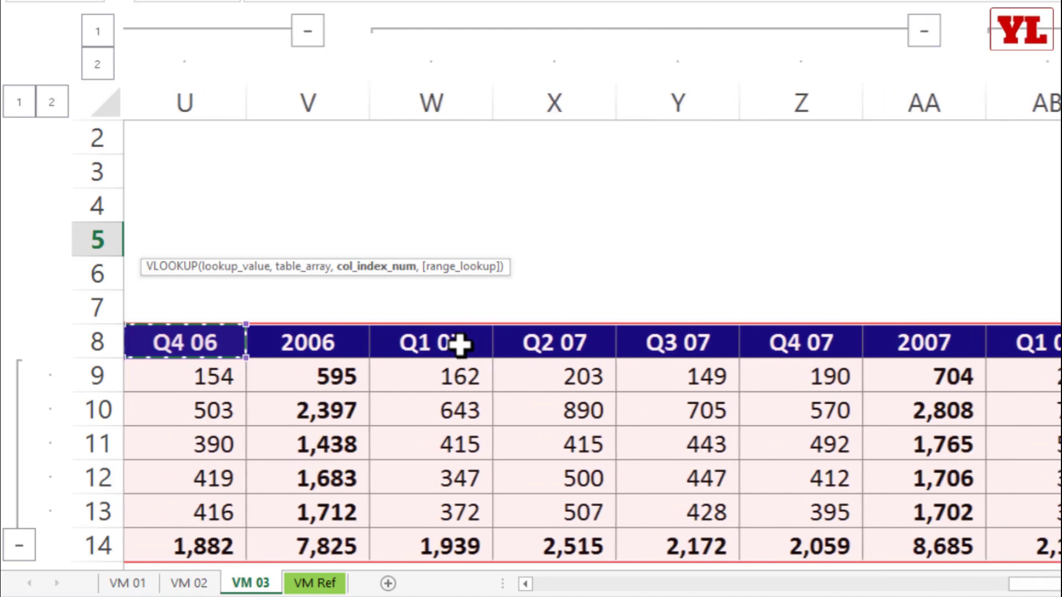
key("Left")
key("Left")
key("Left")
key("Left")
key("Left")
key("Left")
key("Left")
key("Left")
key("Left")
key("Left")
key("Left")
key("Left")
key("Left")
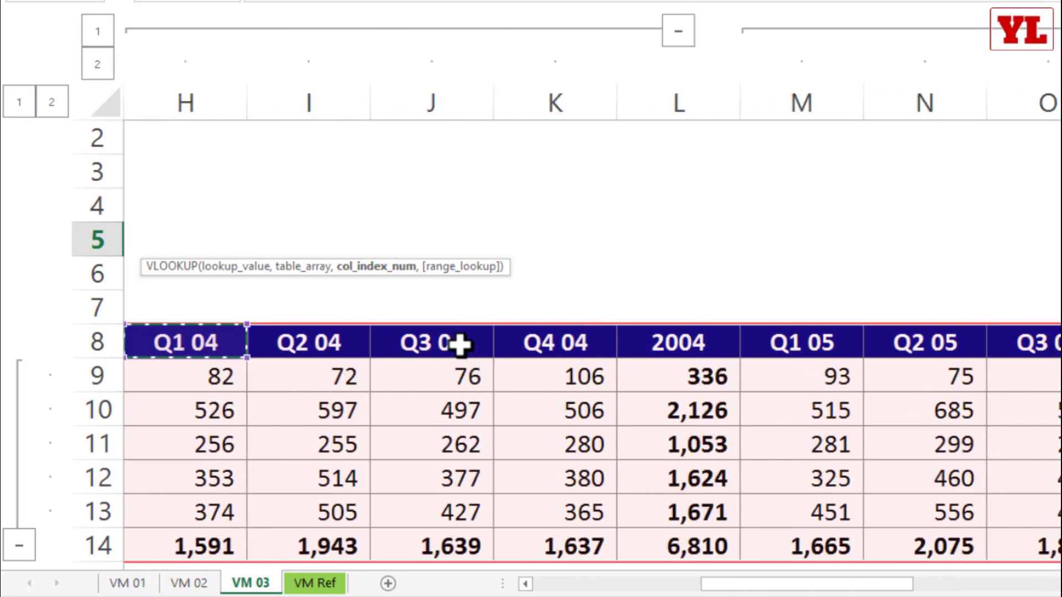
key("Left")
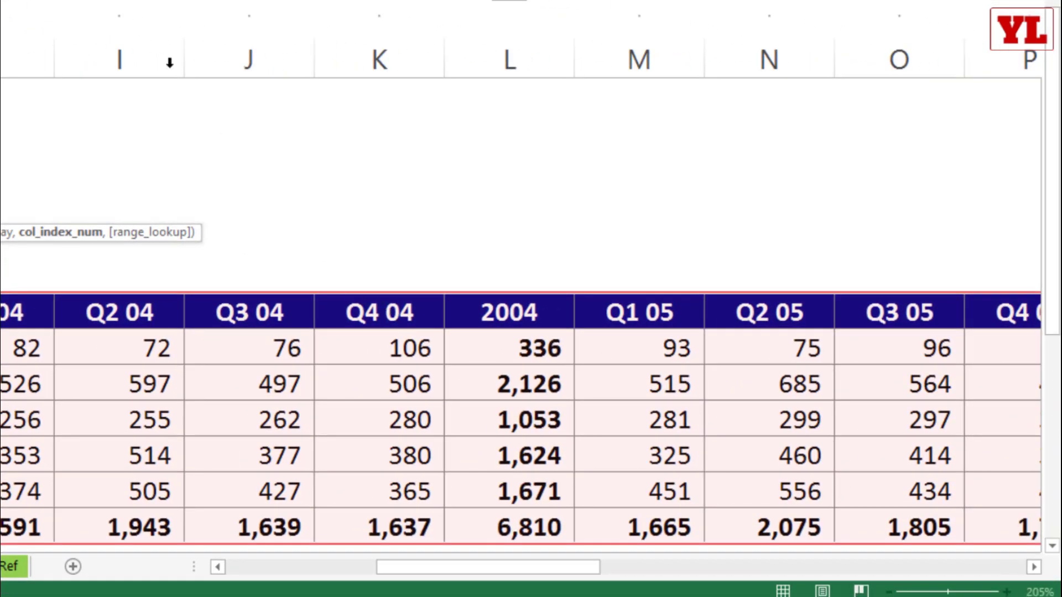
left_click(125, 51)
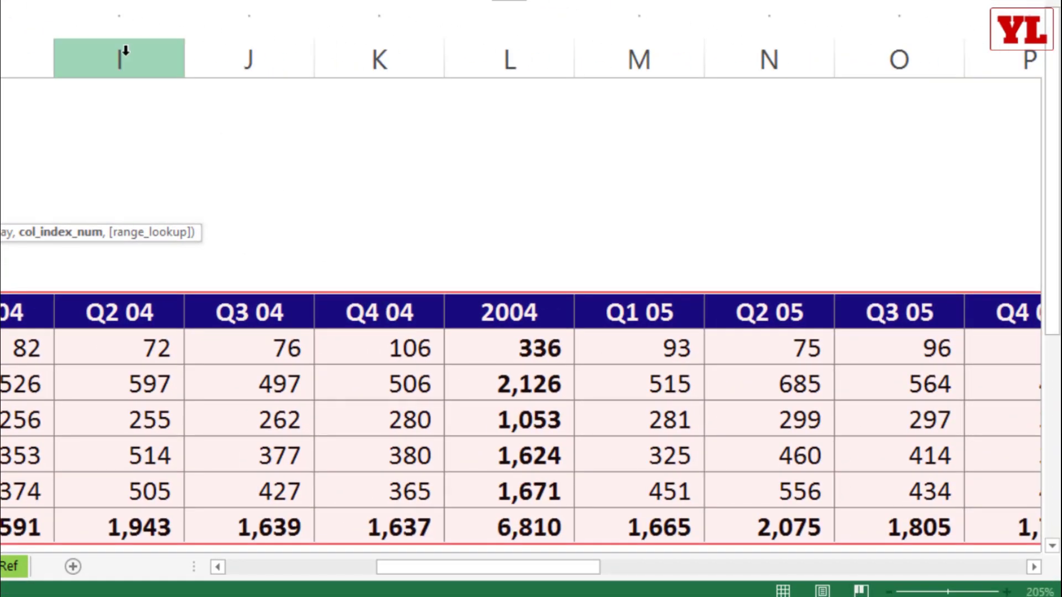
left_click(272, 570)
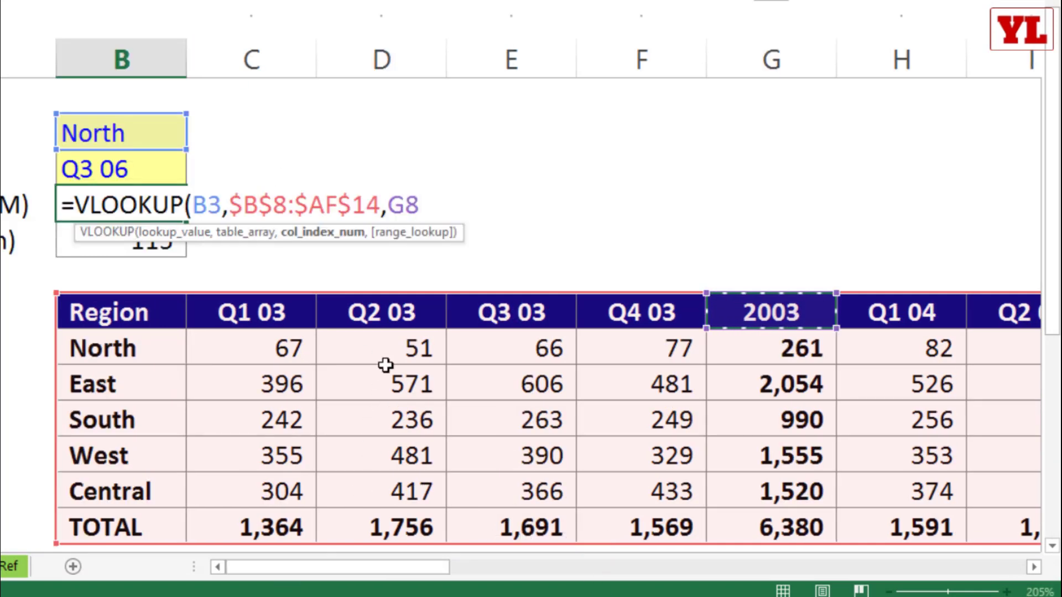
- Count header columns from Region B8 to Q3 06, confirming it is column 19
left_click(169, 327)
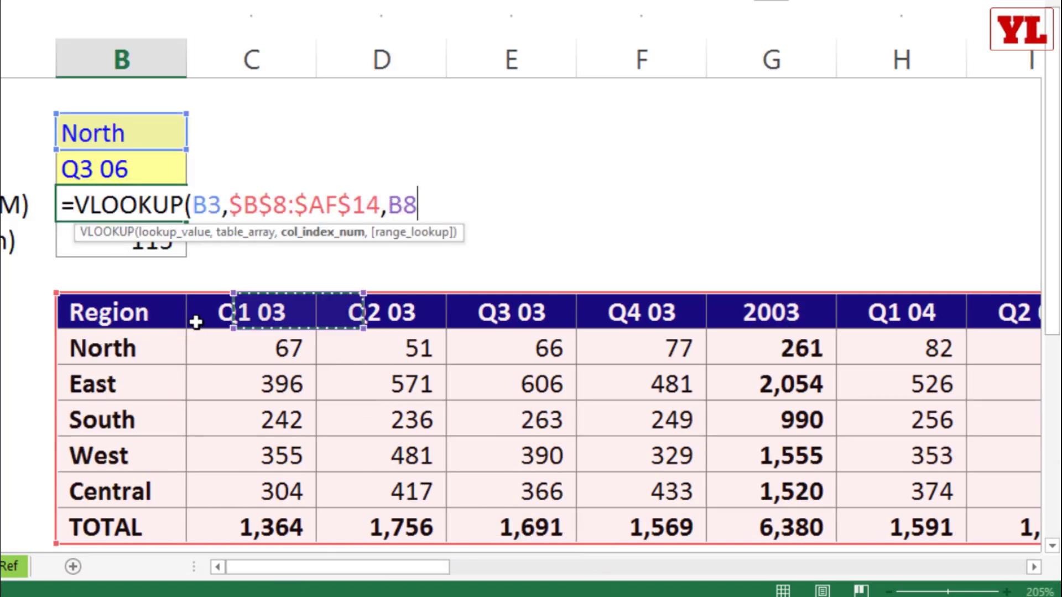
left_click(255, 315)
left_click(154, 317)
key("shift+Right")
key("shift+Right")
key("shift+Right")
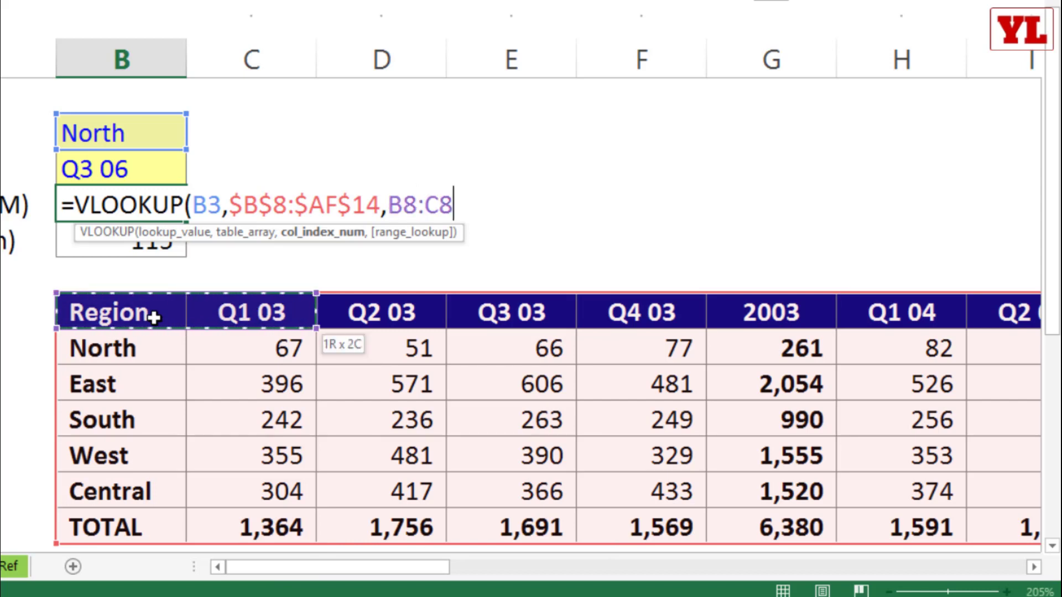
key("shift+Right")
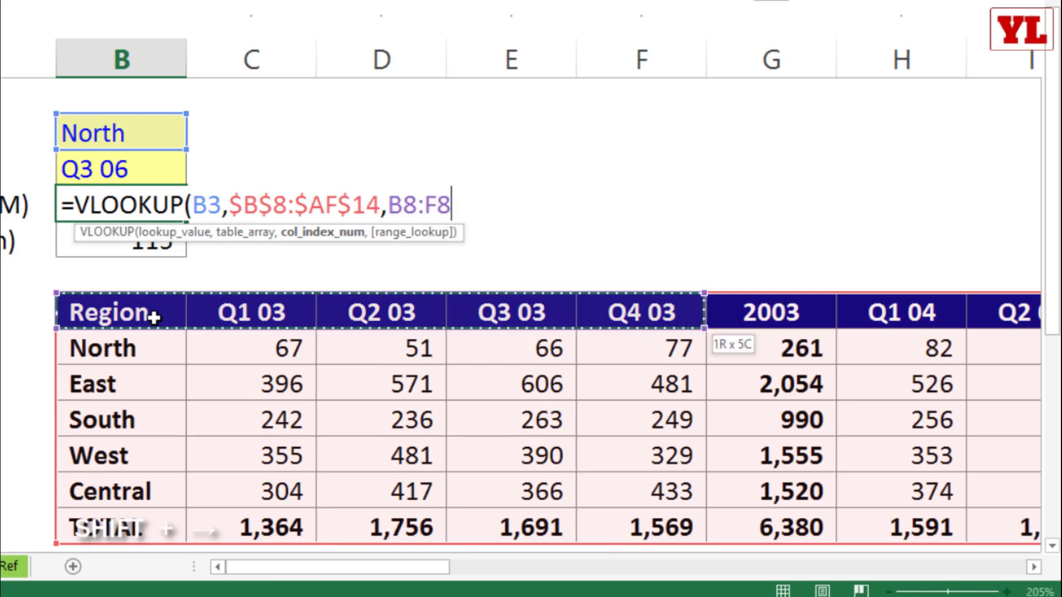
key("shift+Right")
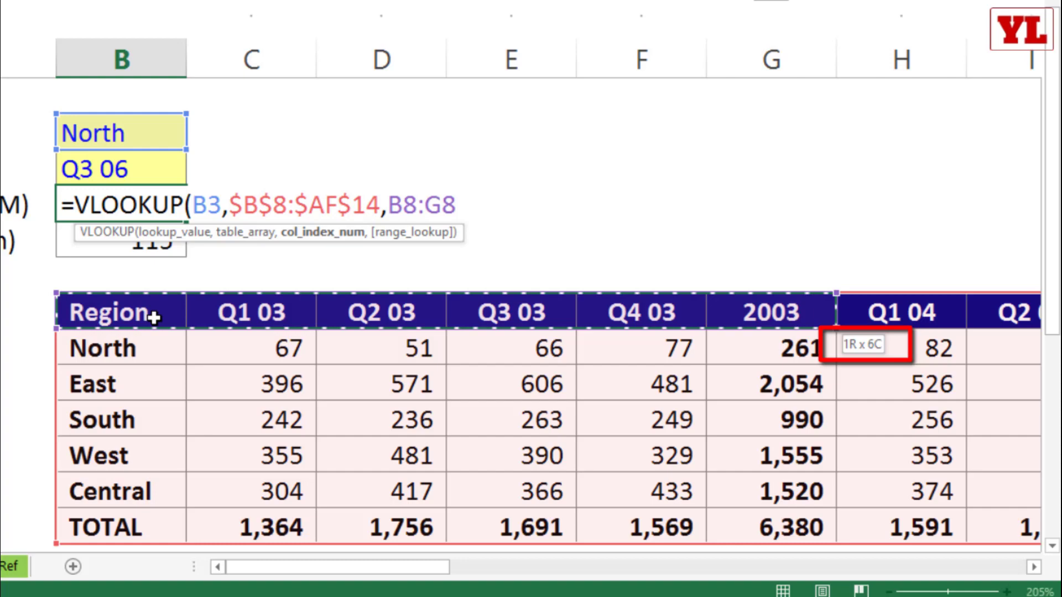
key("shift+Right")
key("shift+Right")
key("shift+Right")
key("shift+Right")
key("shift+Right")
key("shift+Right")
key("shift+Right")
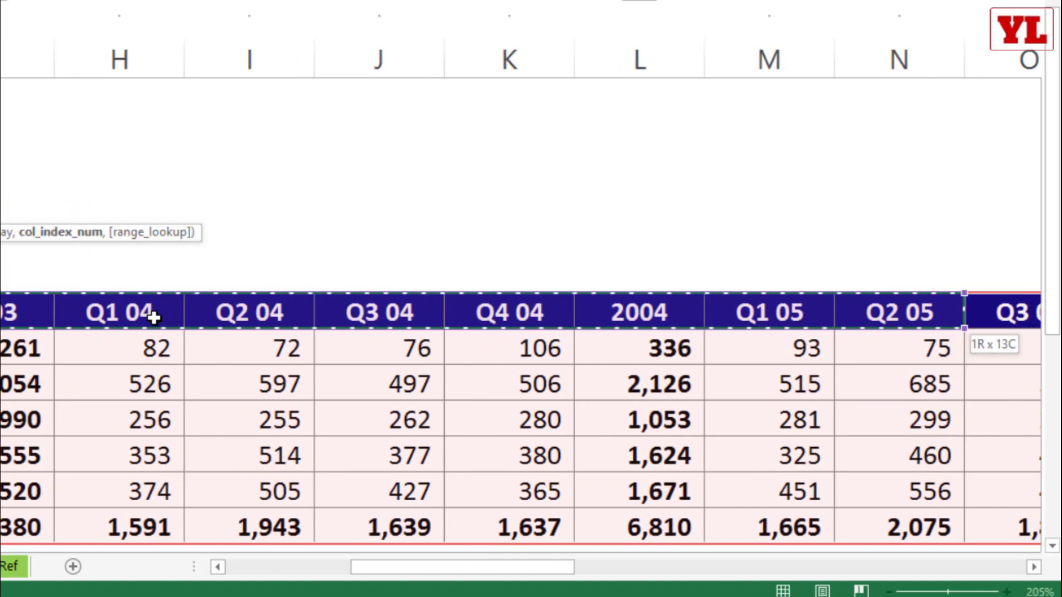
key("shift+Right")
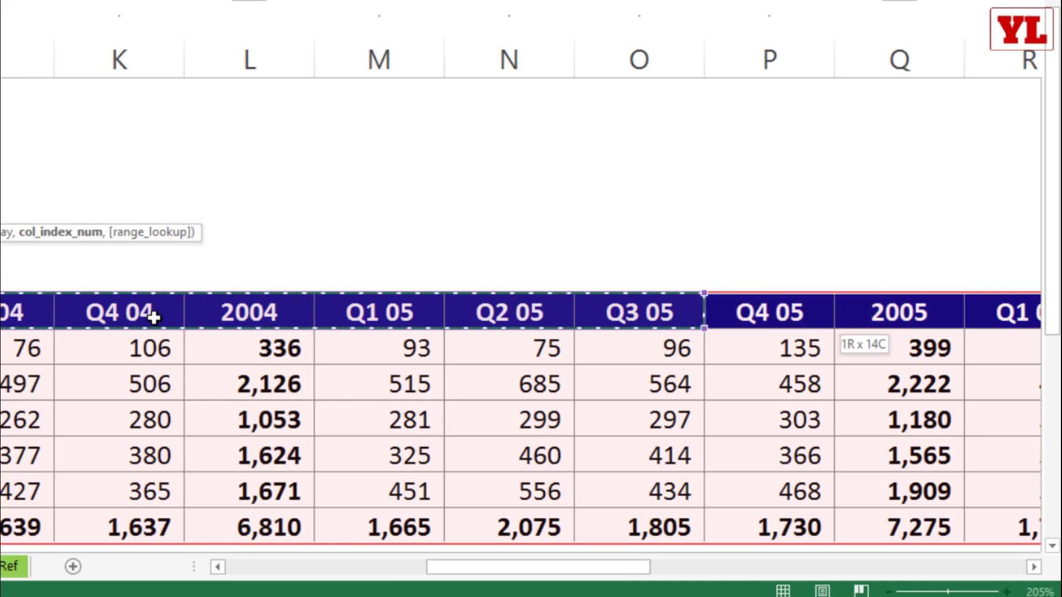
key("shift+Right")
key("shift+Right")
key("shift+Right")
key("shift+Right")
key("shift+Right")
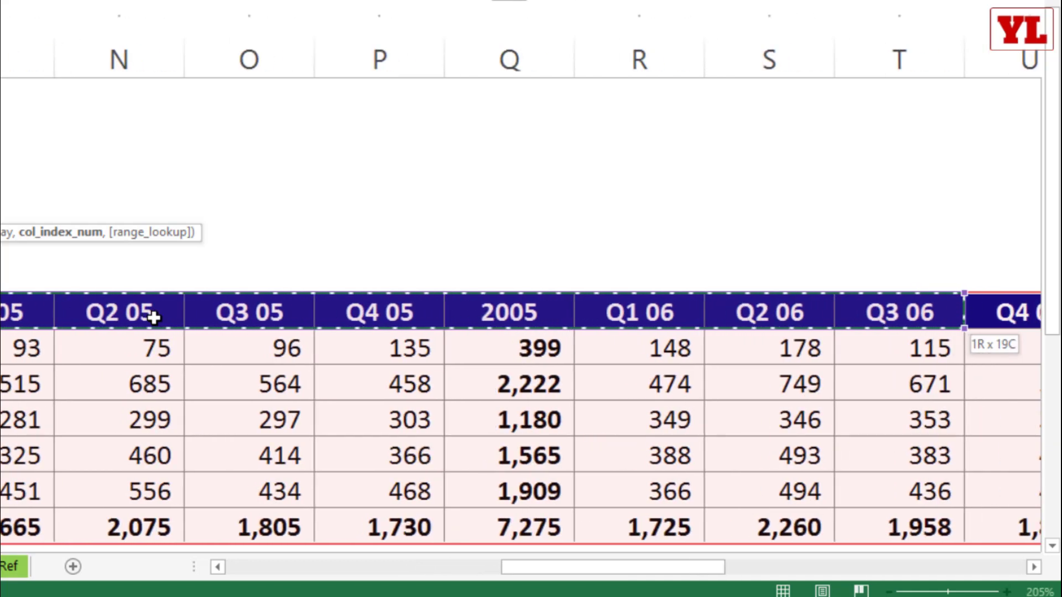
key("Home")
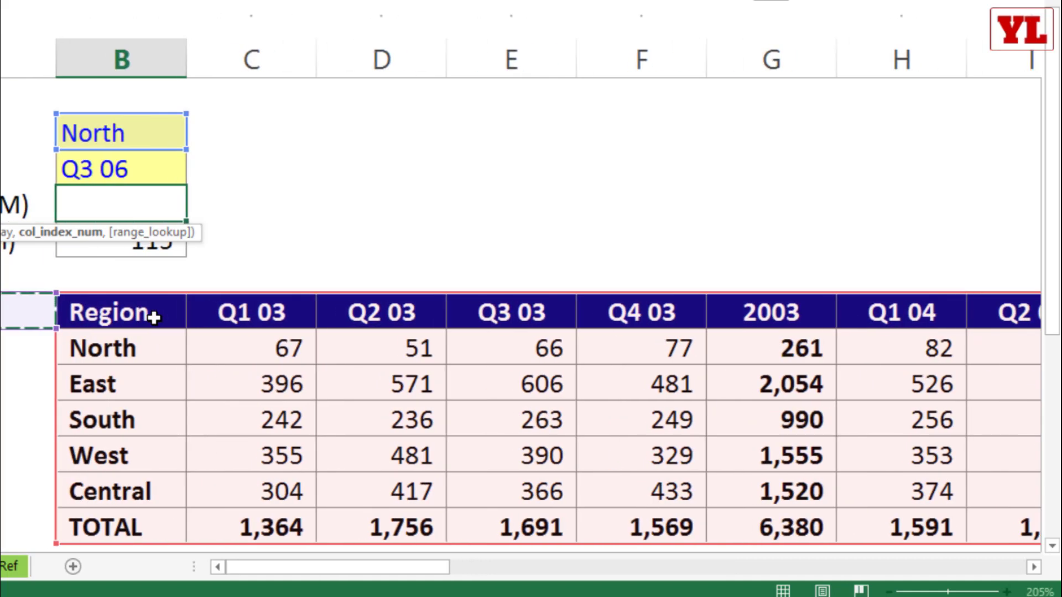
- Try a hard-coded column number 19 as the third argument, then remove it
key("BackSpace")
type("19")
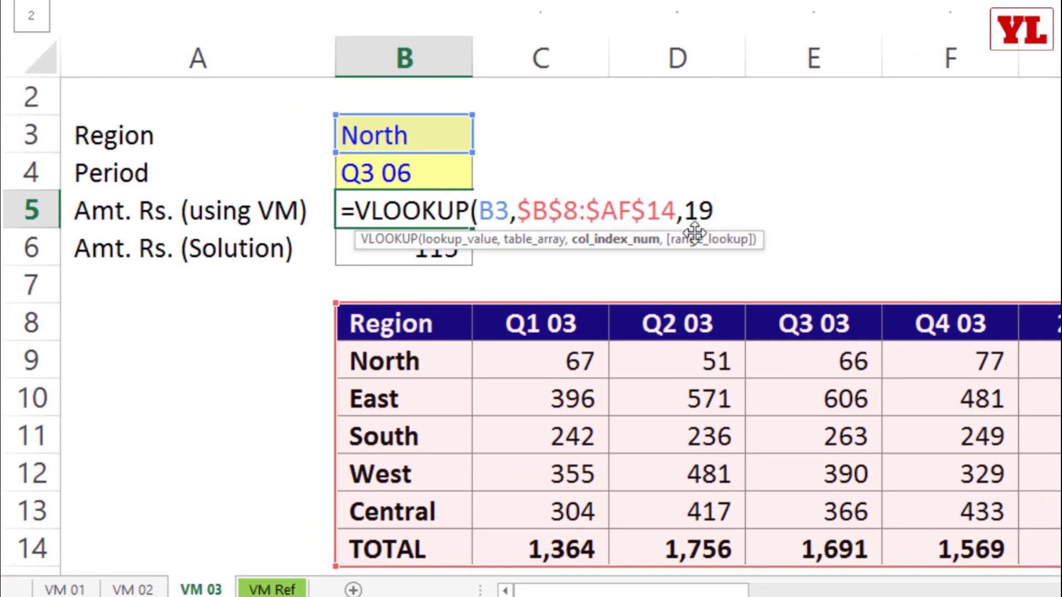
key("BackSpace")
key("BackSpace")
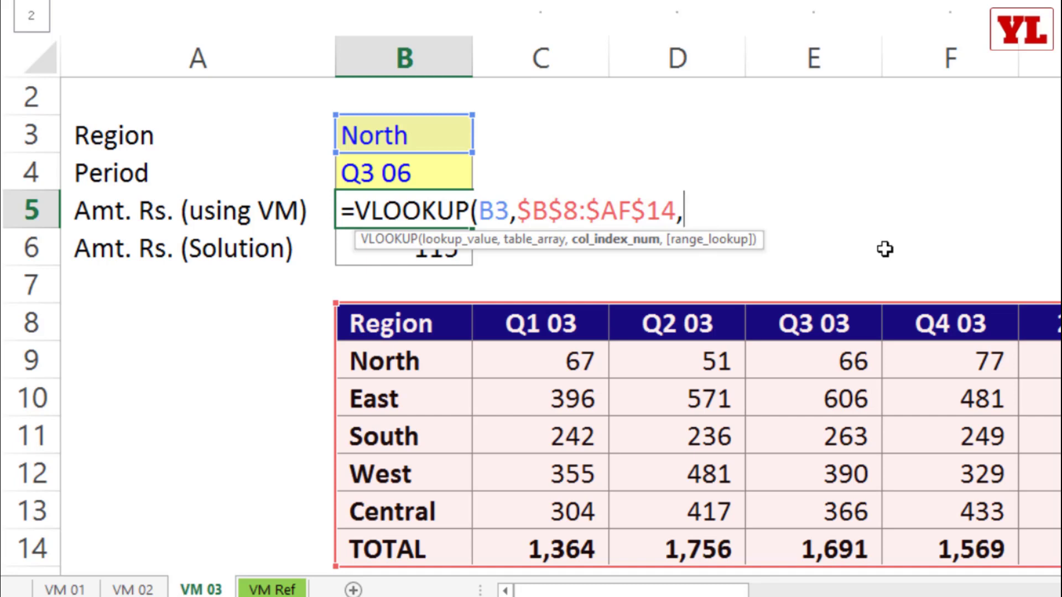
- Insert an empty MATCH() and close VLOOKUP with an exact-match 0
type("mat")
key("Tab")
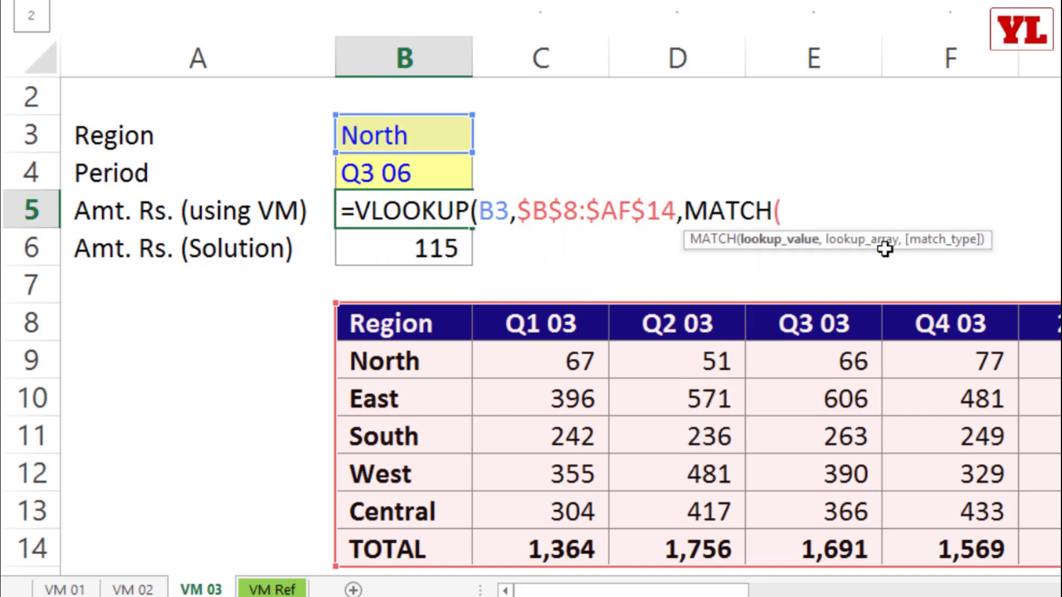
type(")")
key("Right")
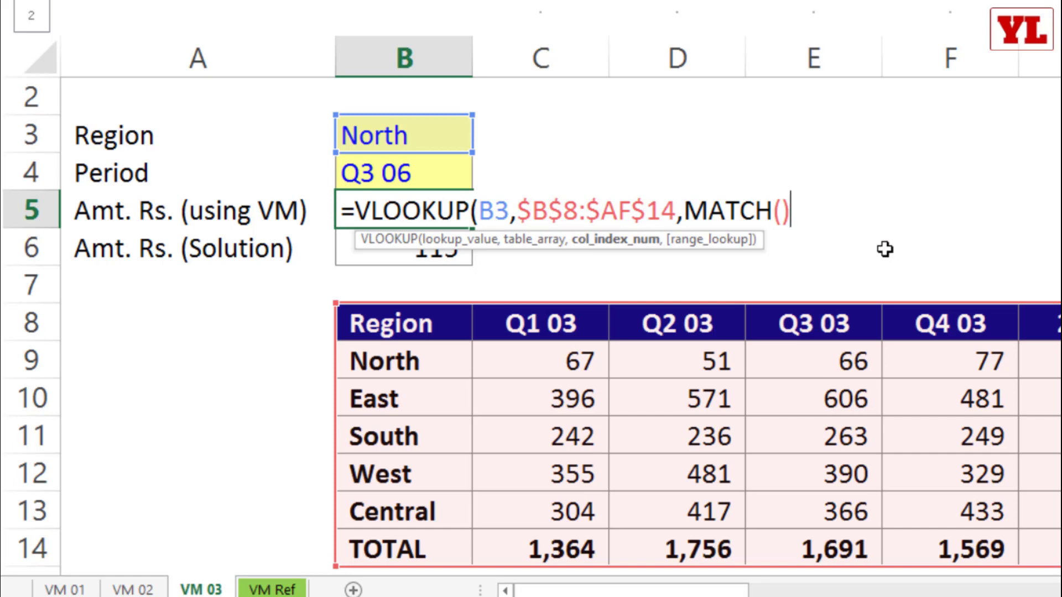
type(",")
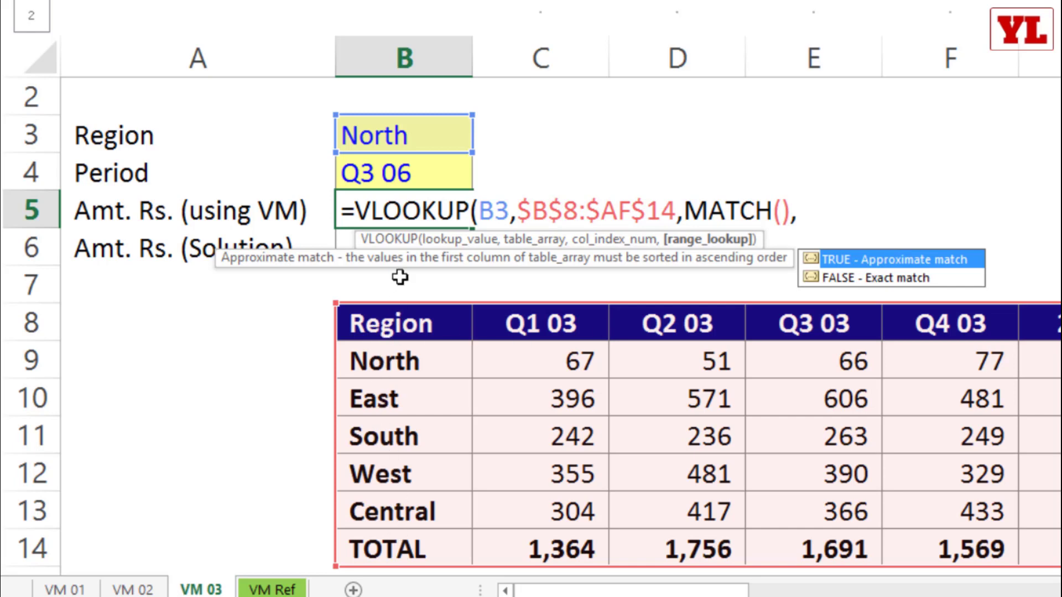
key("Down")
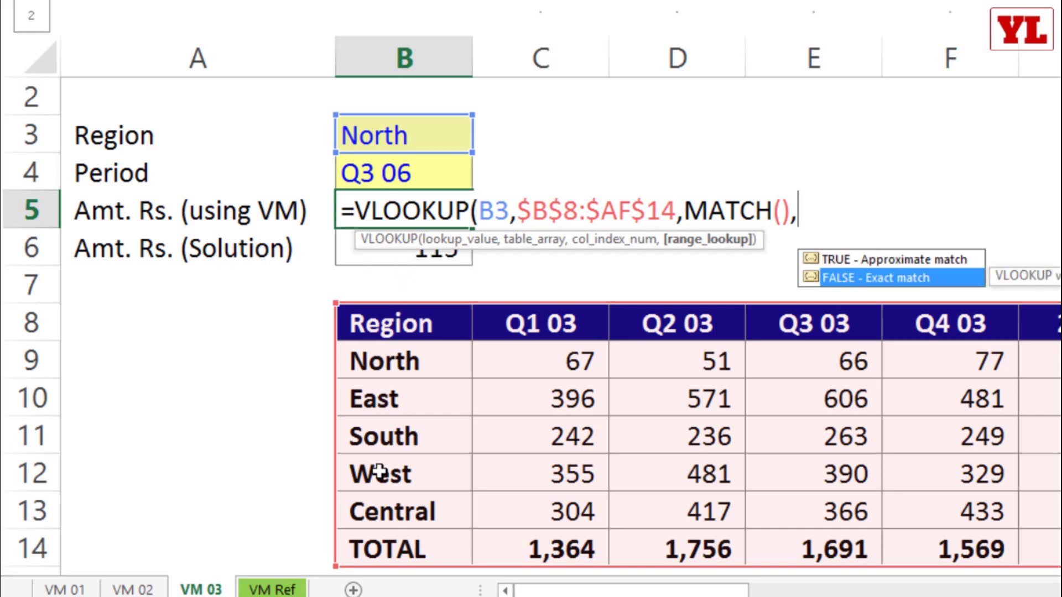
key("Tab")
key("BackSpace")
key("BackSpace")
key("BackSpace")
key("BackSpace")
key("BackSpace")
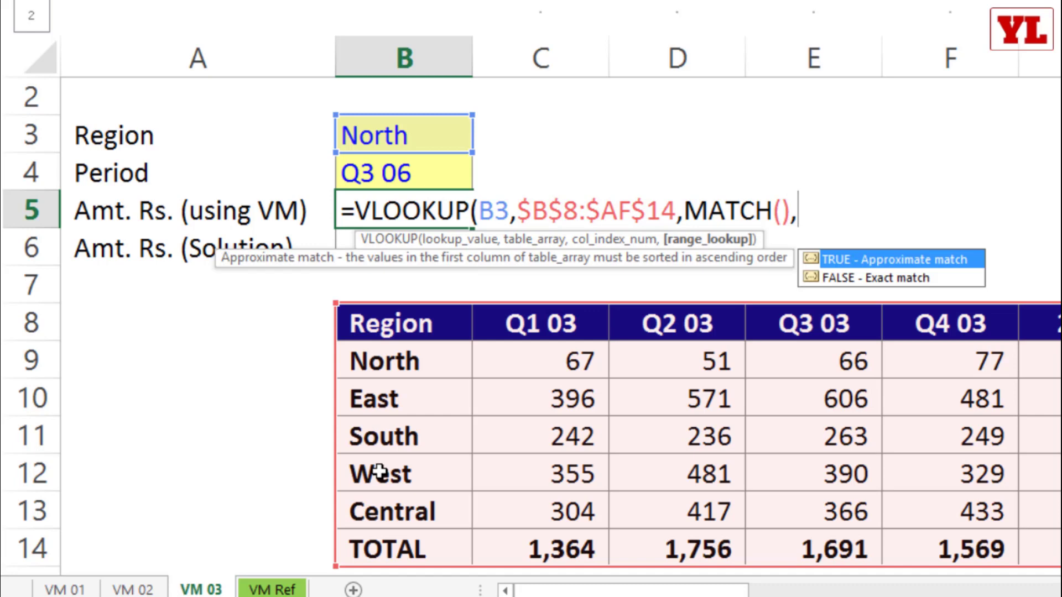
type("0)")
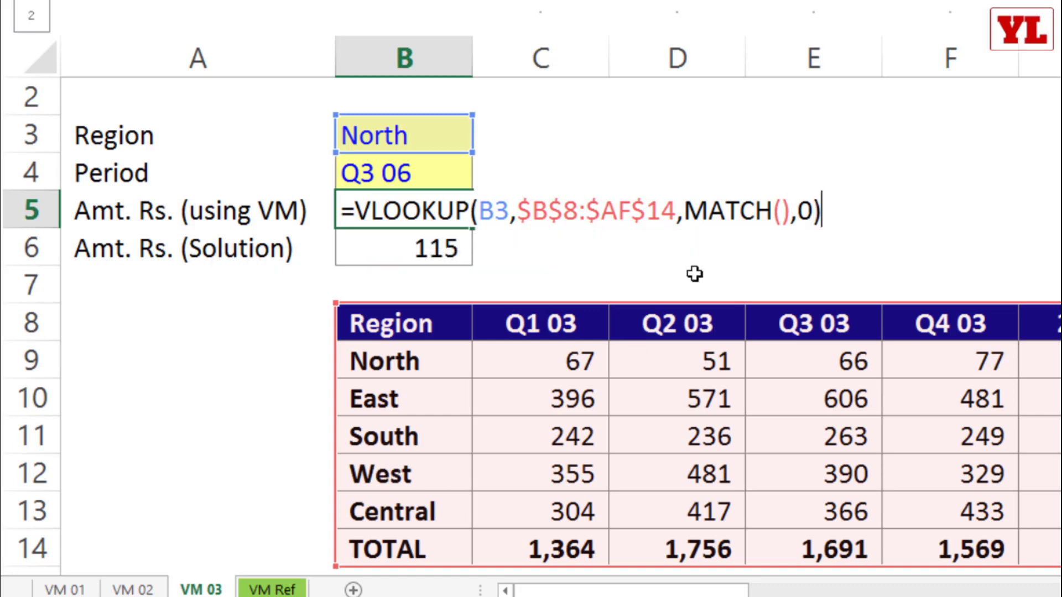
- Enter B4 as MATCH's lookup value, discarding a mistaken B8:C12 range
left_click(783, 213)
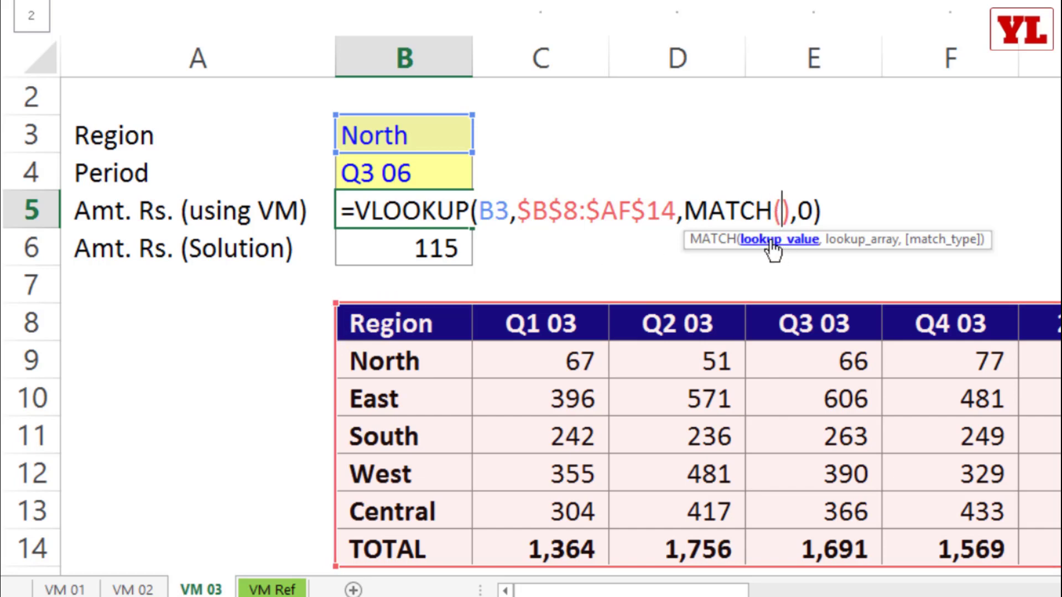
left_click(367, 175)
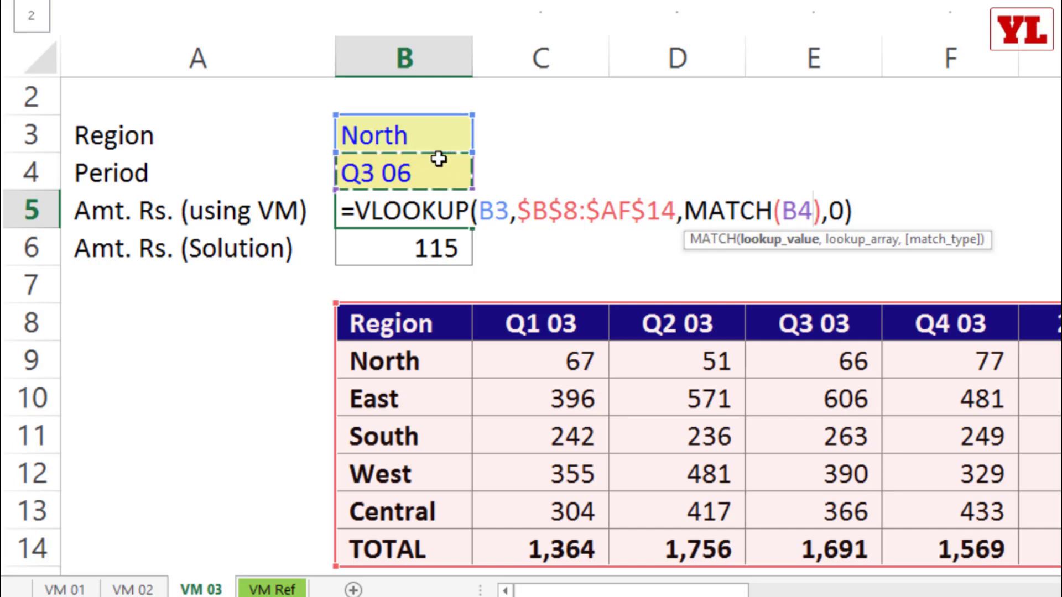
type(",")
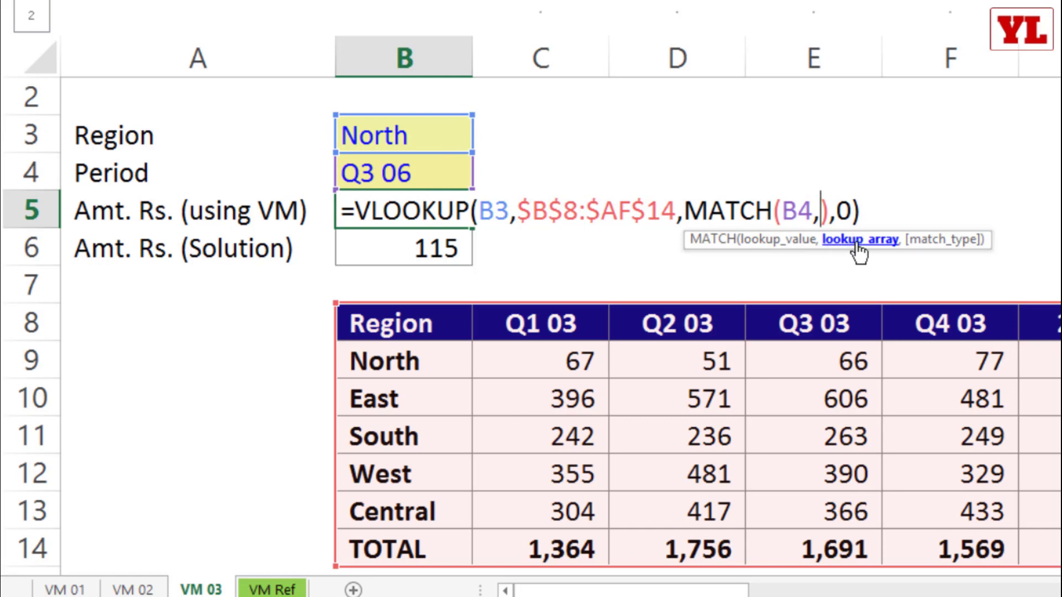
left_click_drag(417, 319, 606, 462)
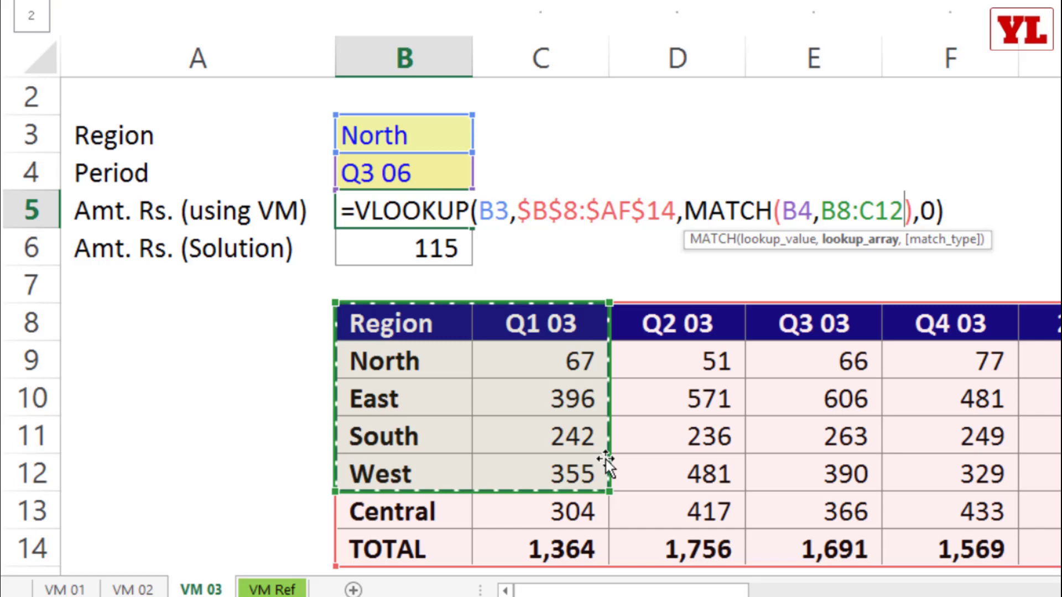
key("BackSpace")
key("BackSpace")
key("BackSpace")
key("BackSpace")
key("BackSpace")
key("BackSpace")
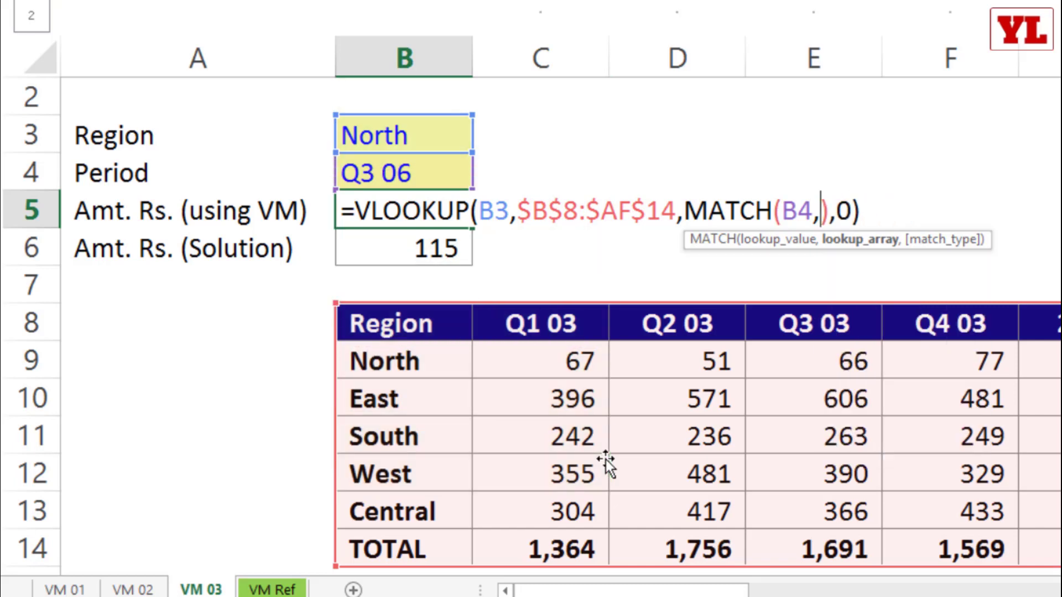
- Set MATCH's lookup array to $B$8:$AF$8 with exact match type 0
left_click(374, 329)
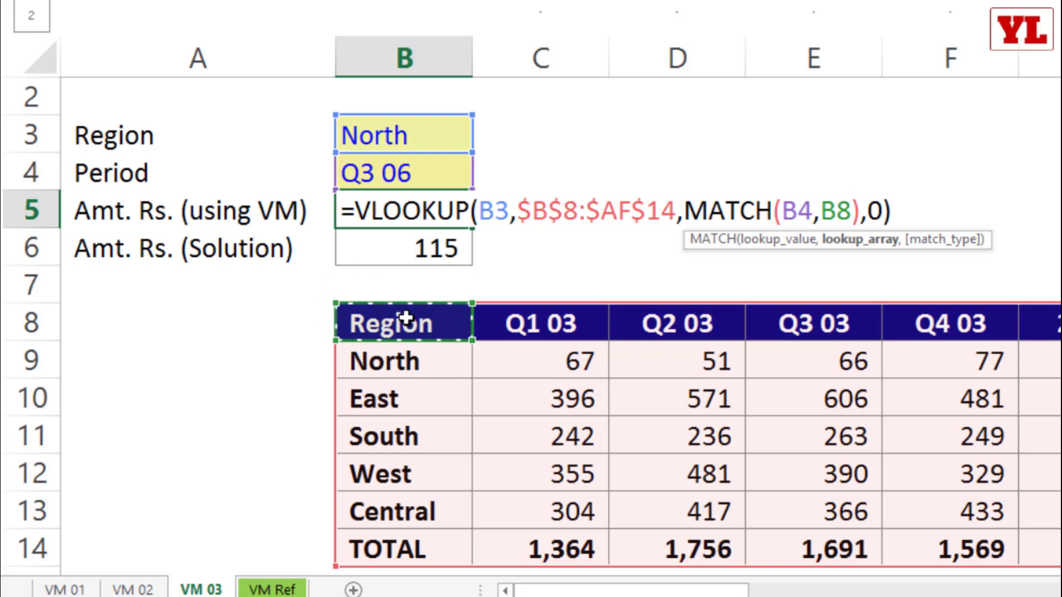
key("Left")
key("Right")
key("Right")
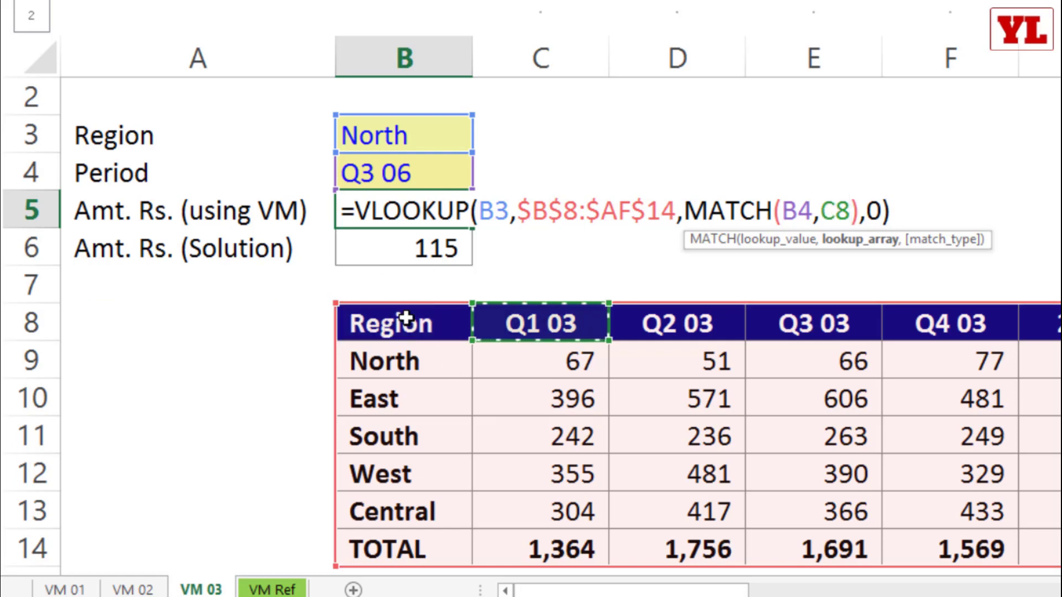
key("Left")
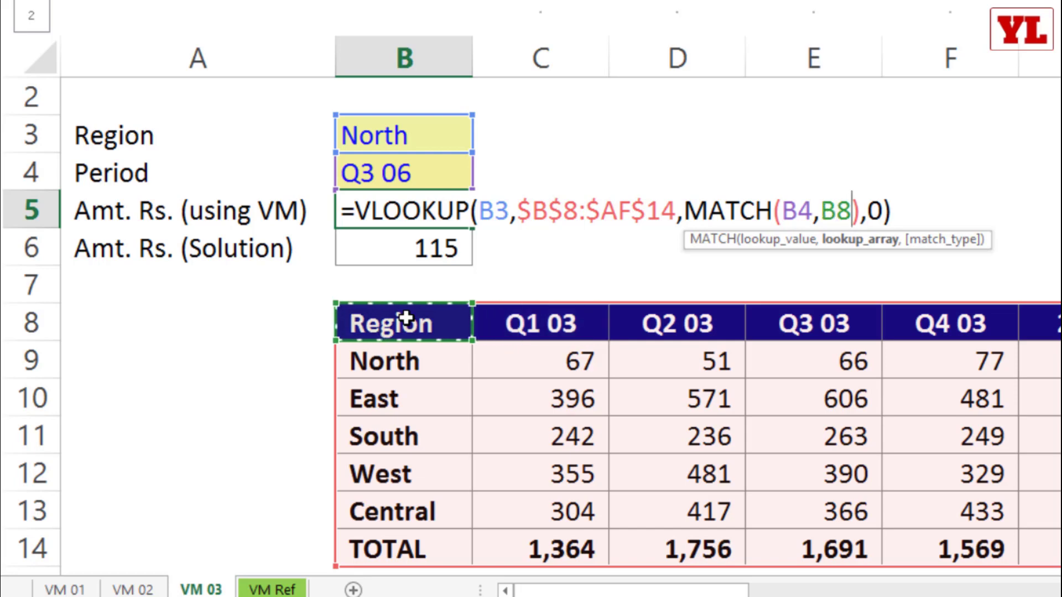
key("ctrl+shift+Right")
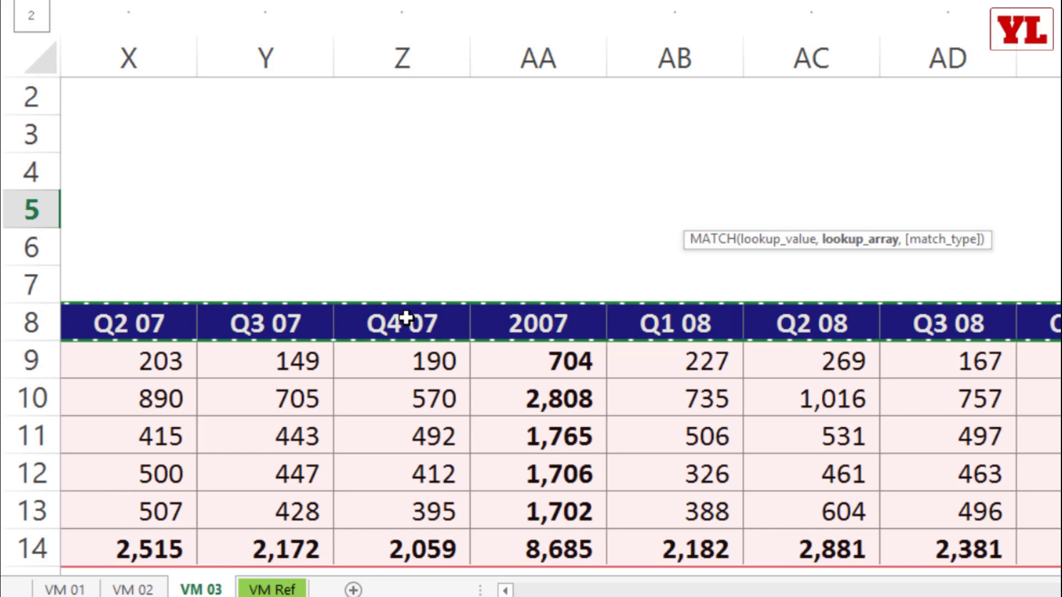
key("F4")
type(",")
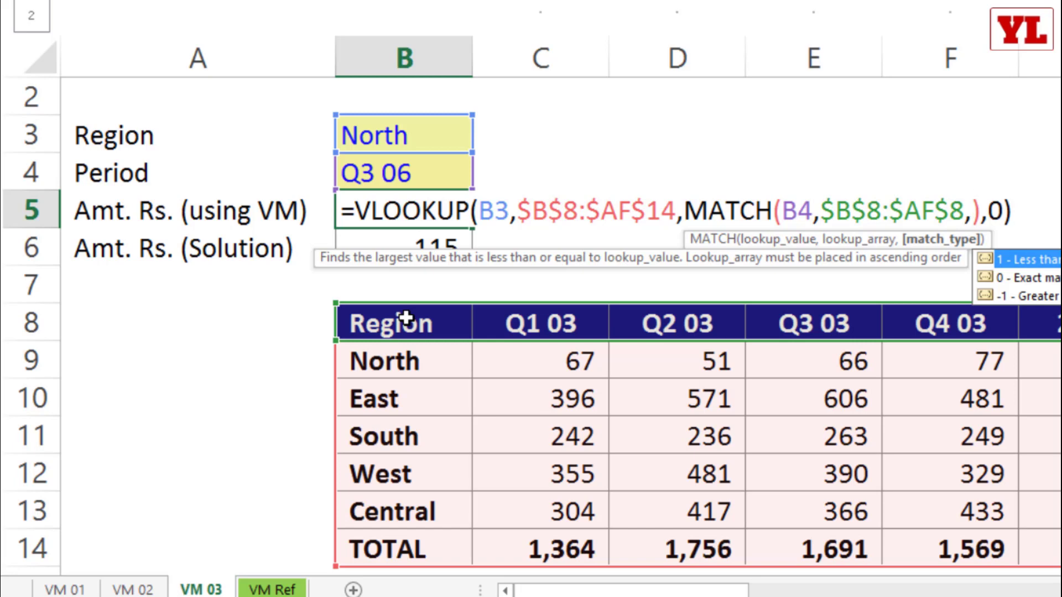
type("0")
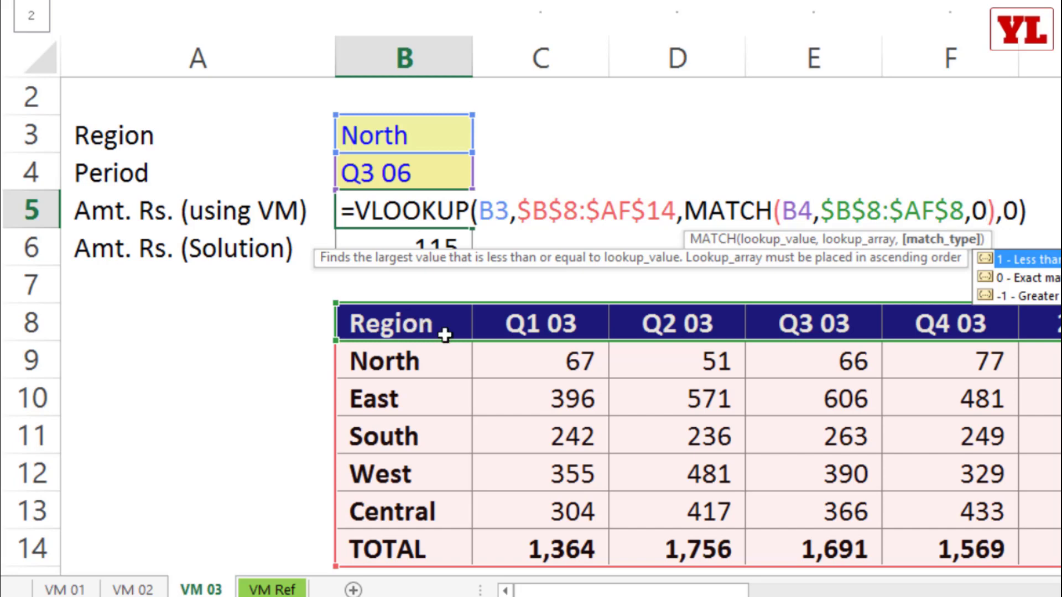
left_click_drag(784, 215, 988, 213)
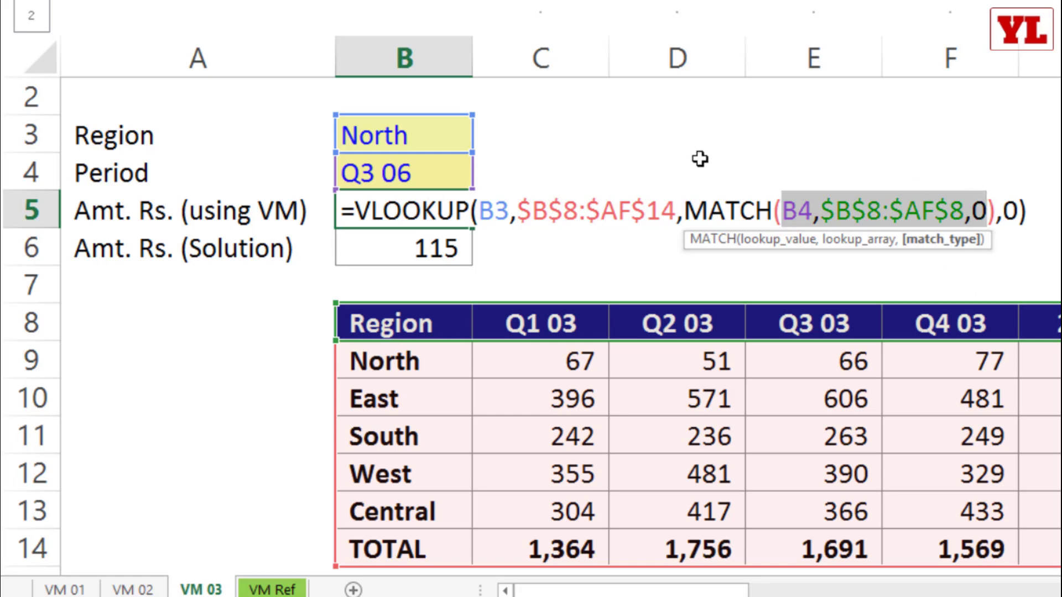
- Repair MATCH's closing bracket and re-enter its ,0 match type
left_click(996, 213)
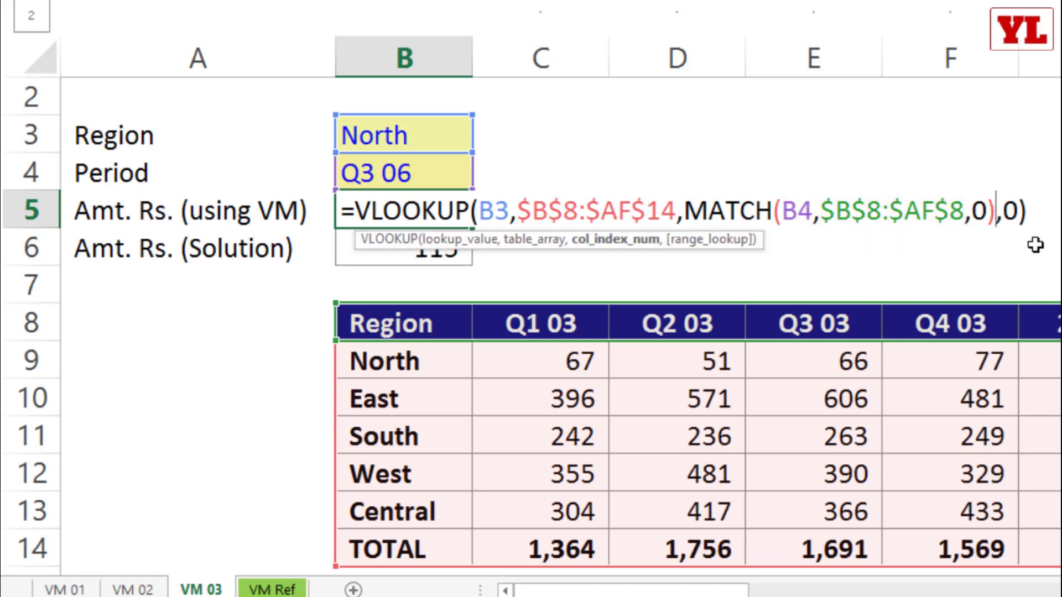
key("BackSpace")
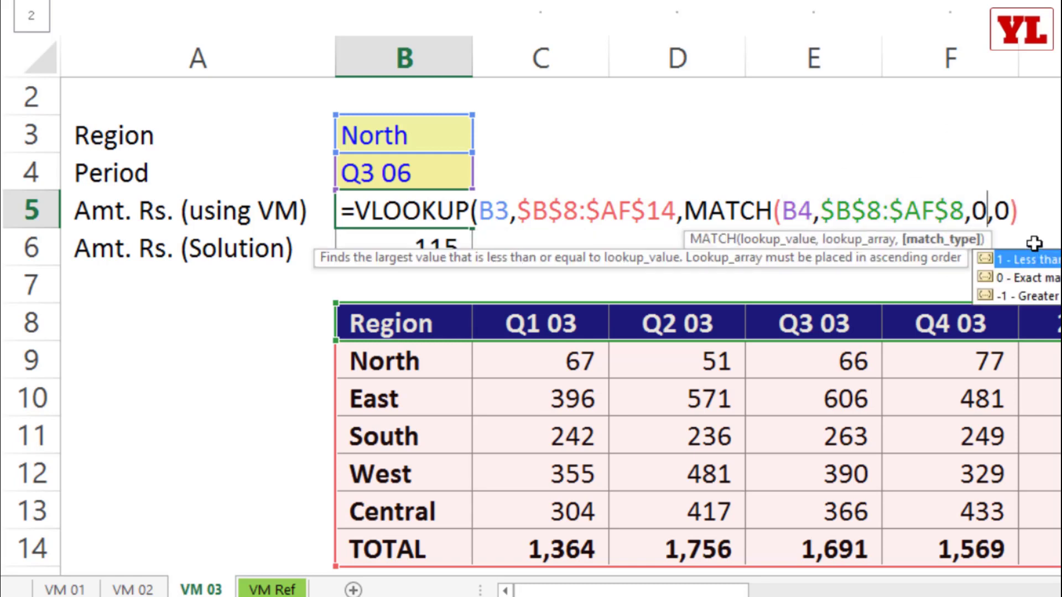
key("Escape")
type(")")
key("Left")
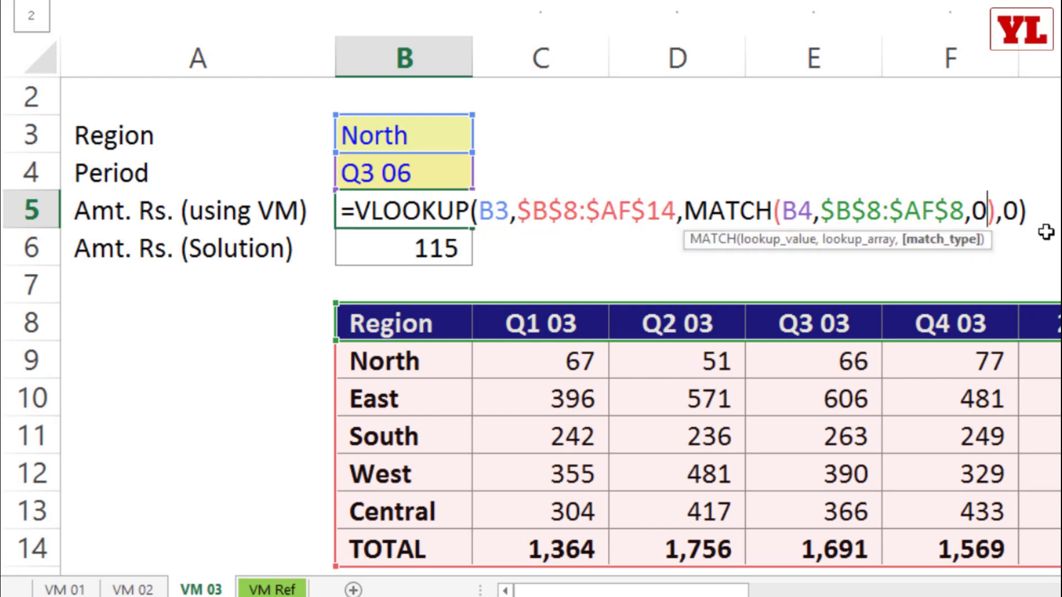
key("BackSpace")
key("BackSpace")
type(",0")
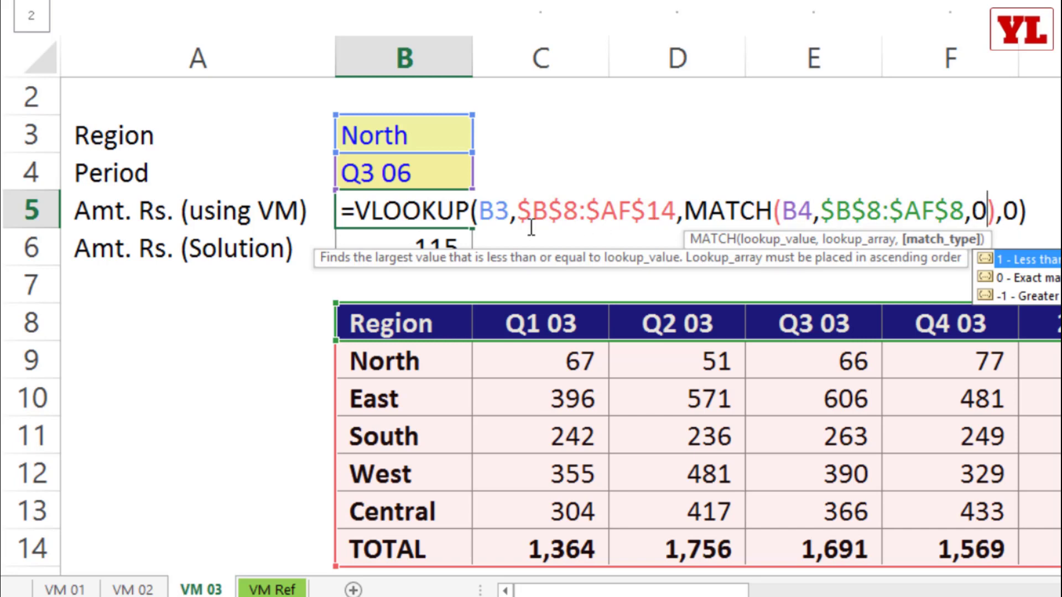
key("Escape")
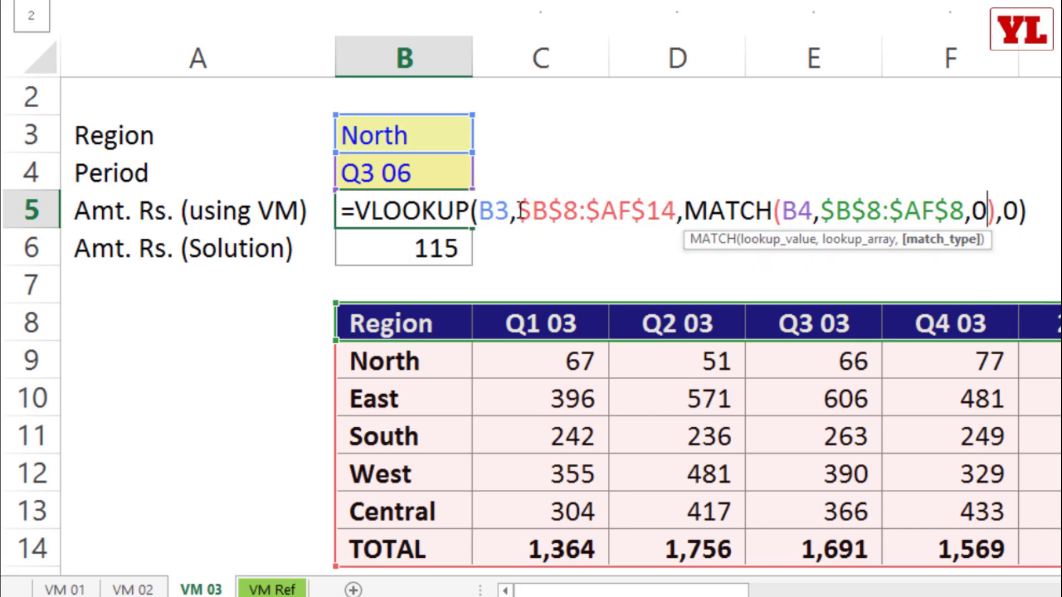
- Review the $B$8:$AF$14 and $B$8:$AF$8 ranges and both exact-match 0 arguments
left_click_drag(520, 211, 676, 212)
left_click(823, 206)
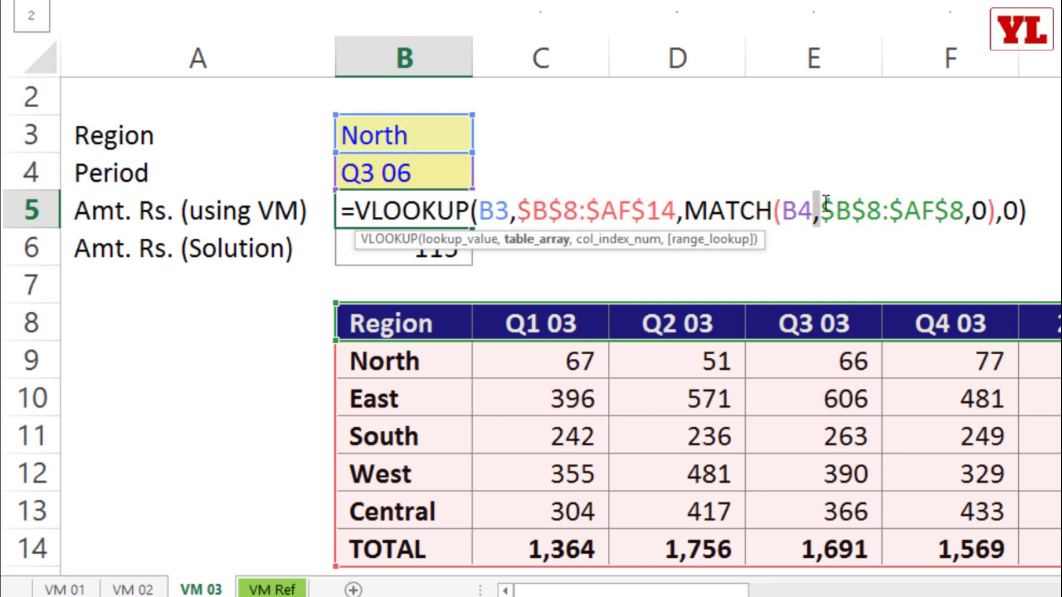
left_click_drag(825, 202, 965, 211)
double_click(978, 210)
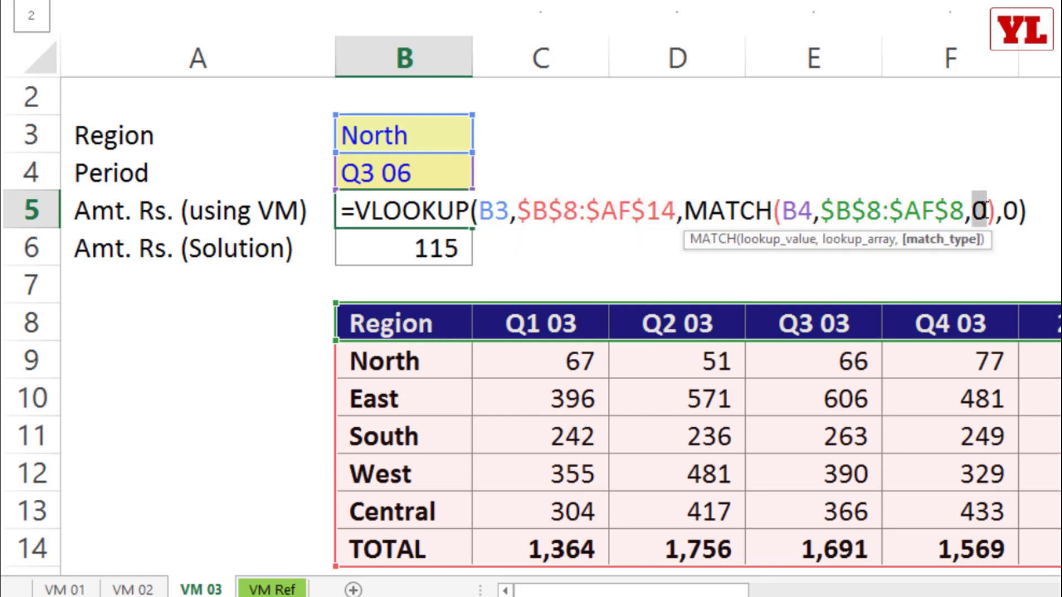
double_click(1010, 211)
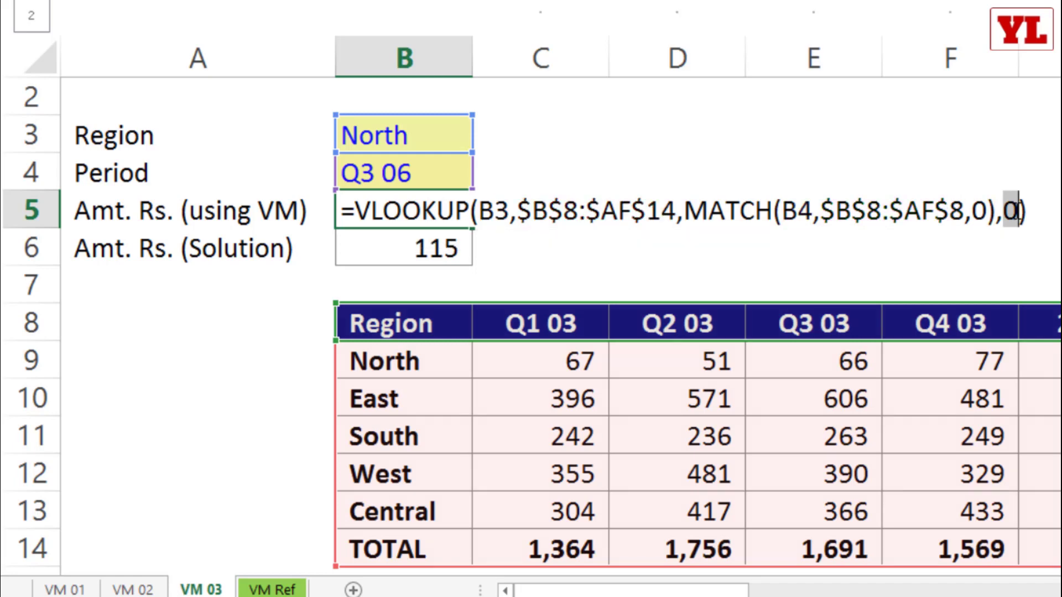
- Commit the B5 formula and test it by choosing period Q3 07 in B4
key("Return")
left_click(435, 171)
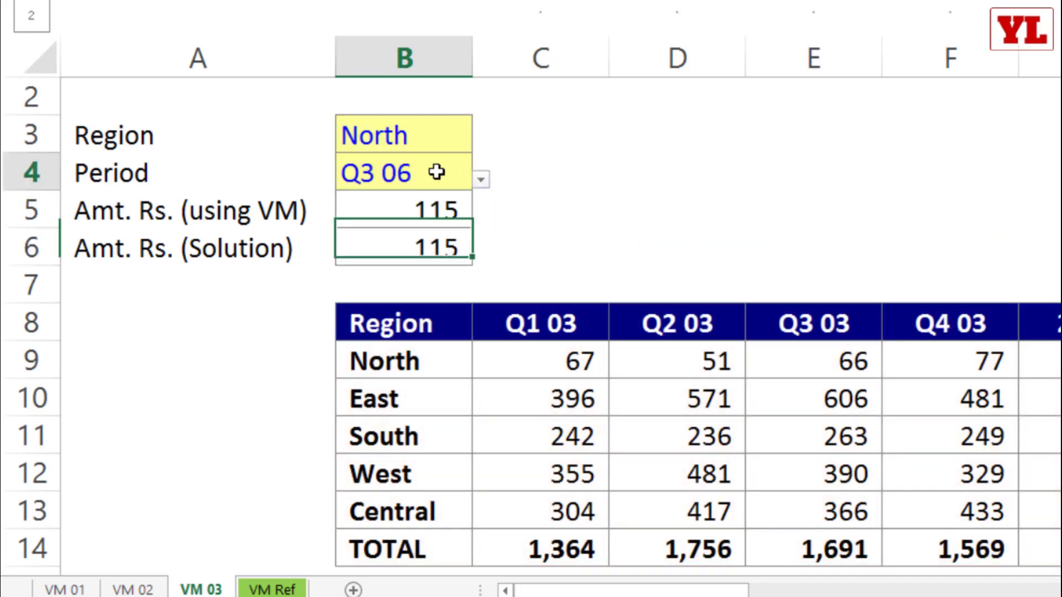
left_click(480, 179)
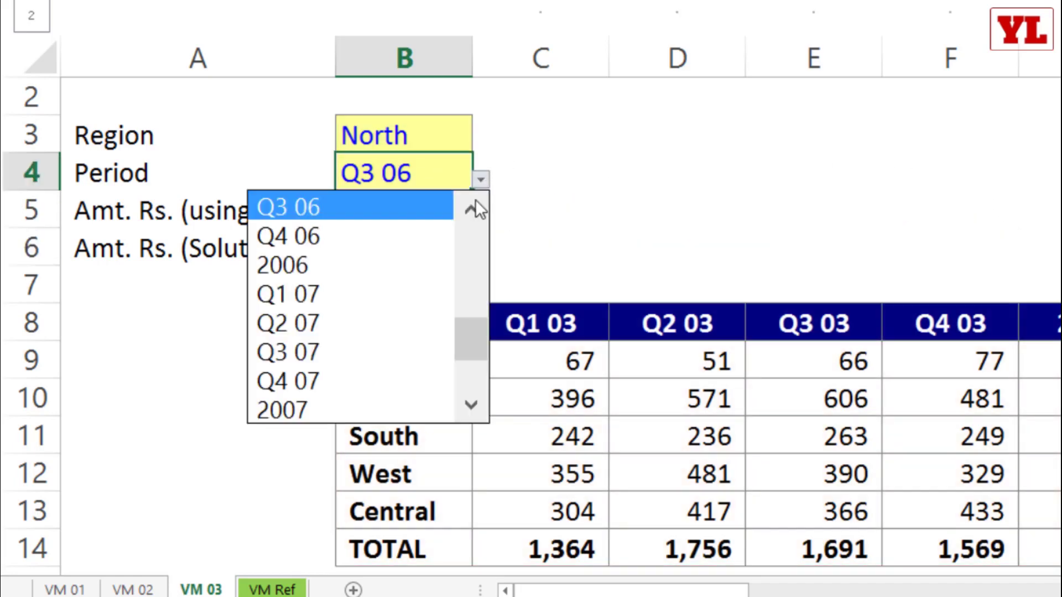
left_click(323, 349)
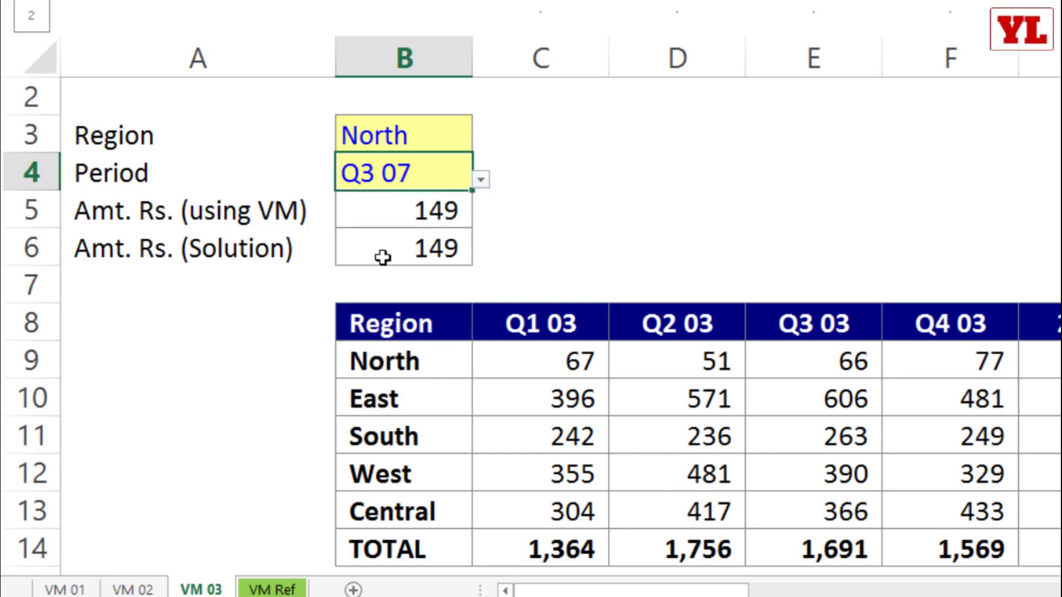
- Change B4 to Q2 08, then Q3 08, so B5 reads 167
left_click(482, 181)
key("Escape")
key("alt+Down")
key("Down")
key("Down")
key("Down")
key("Return")
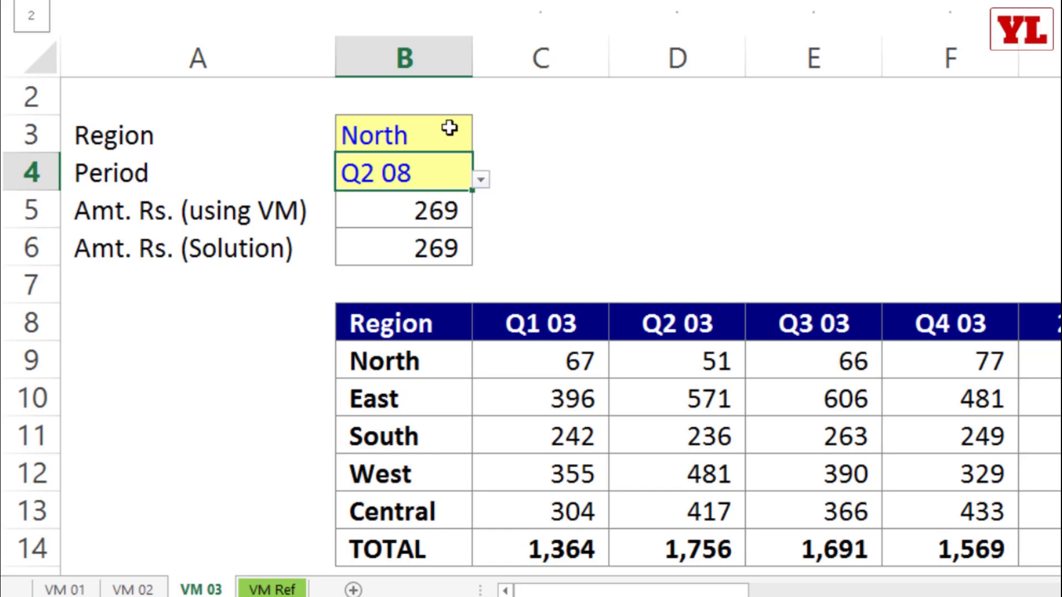
left_click(480, 181)
left_click(393, 349)
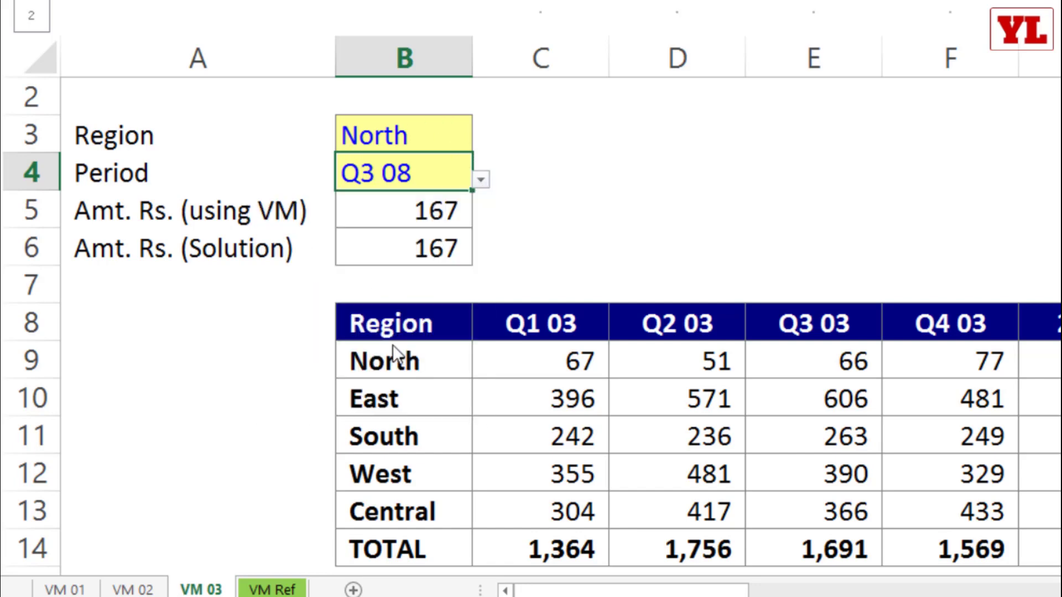